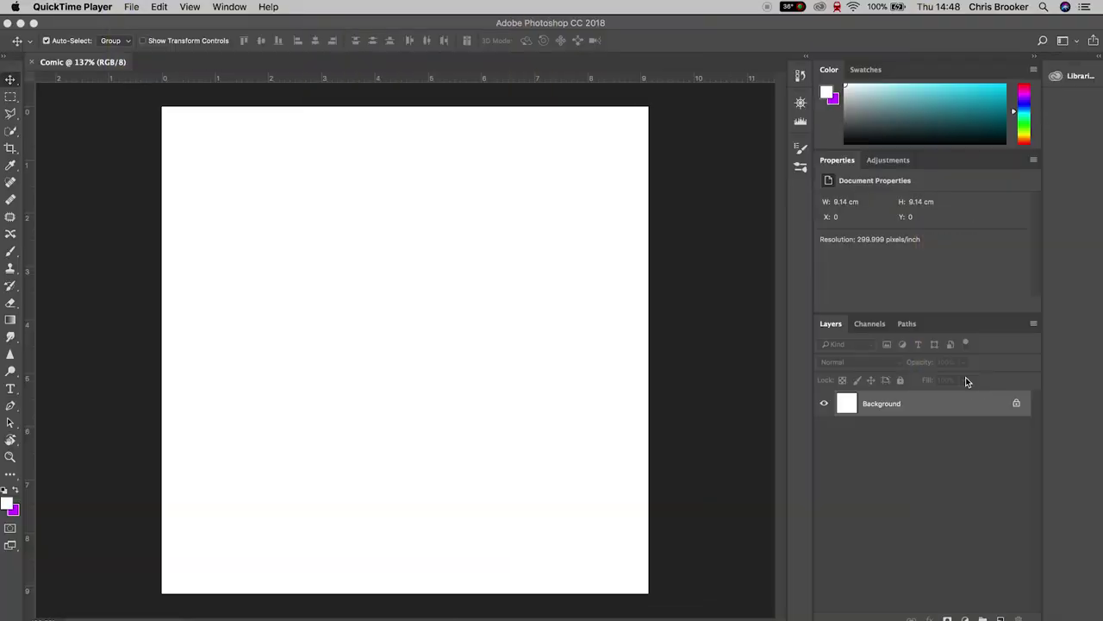
- Unlock the Background layer in Photoshop and switch to the Paint Bucket tool
left_click(966, 381)
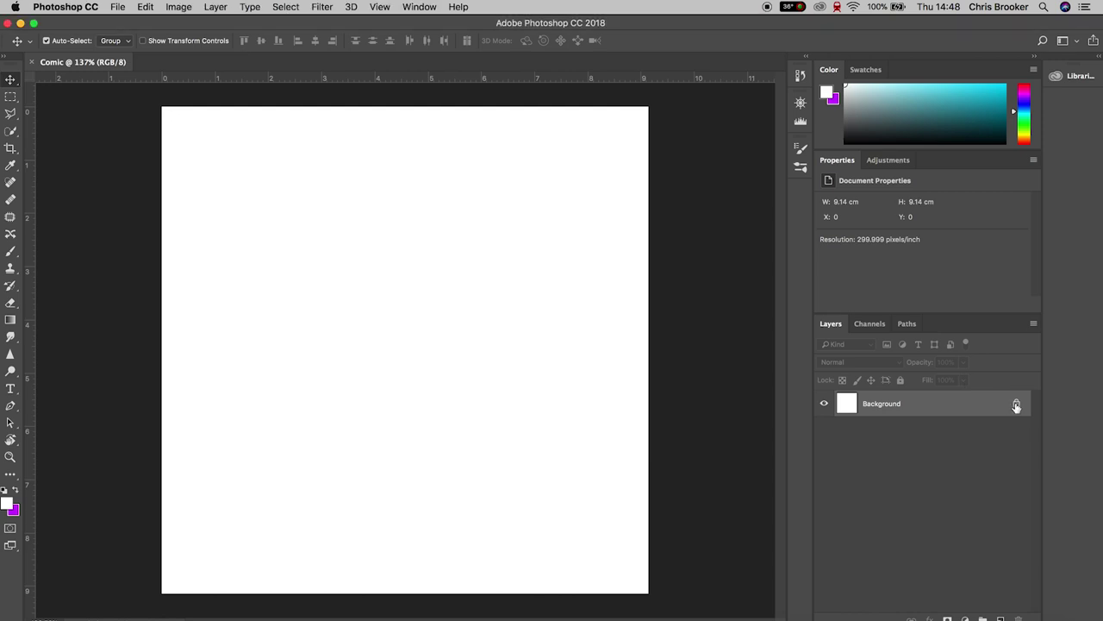
left_click(1016, 403)
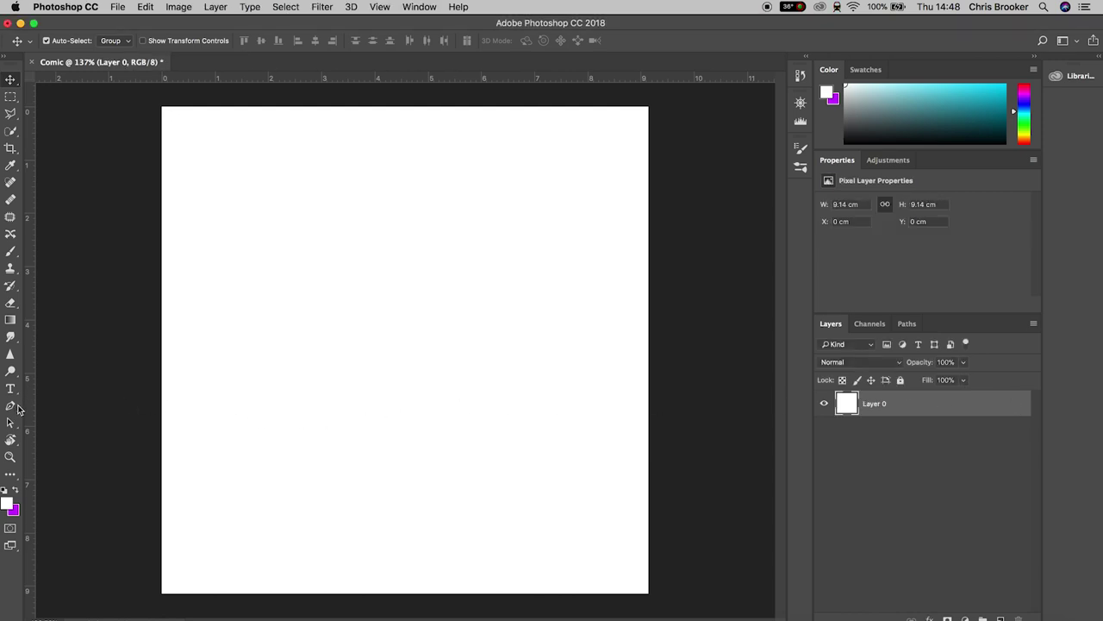
left_click(10, 475)
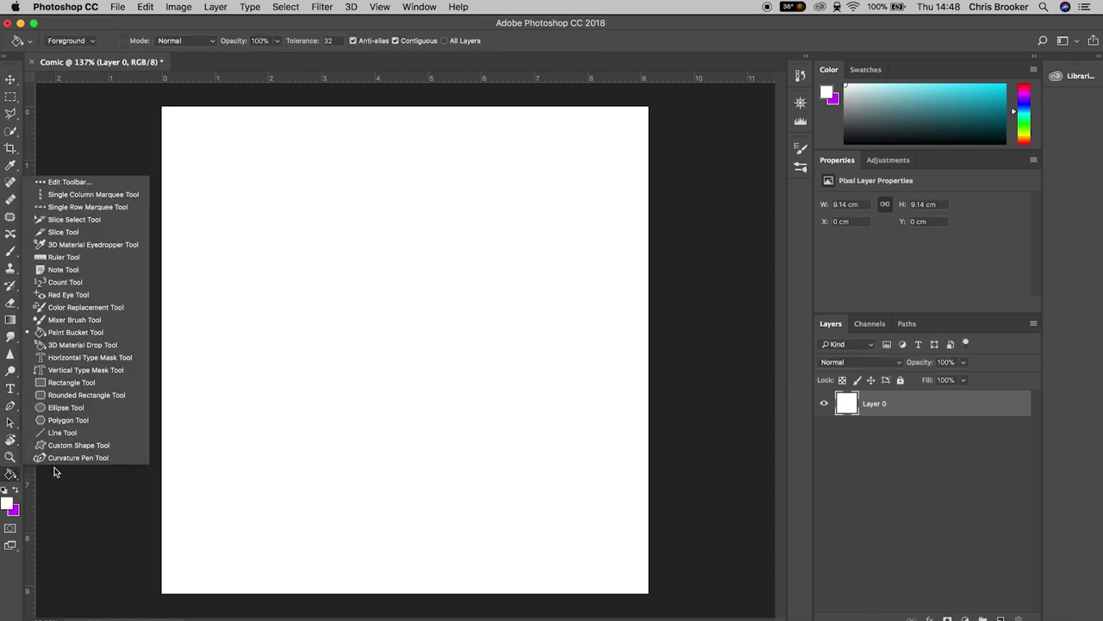
left_click(59, 335)
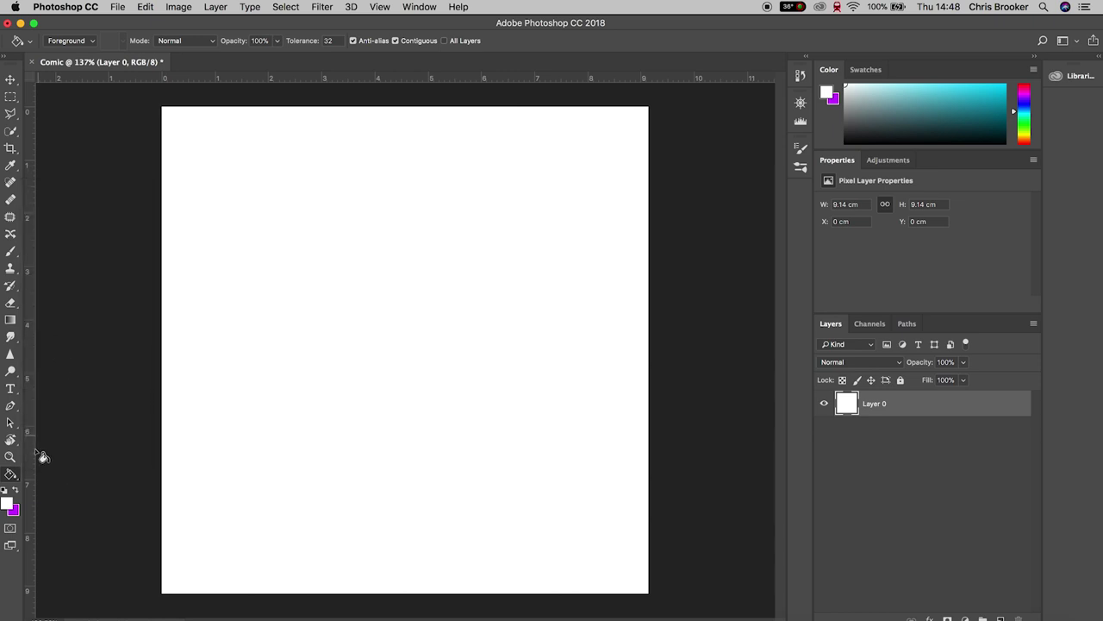
- Fill the whole canvas with bright cyan #00c4e7
left_click(6, 503)
left_click(815, 167)
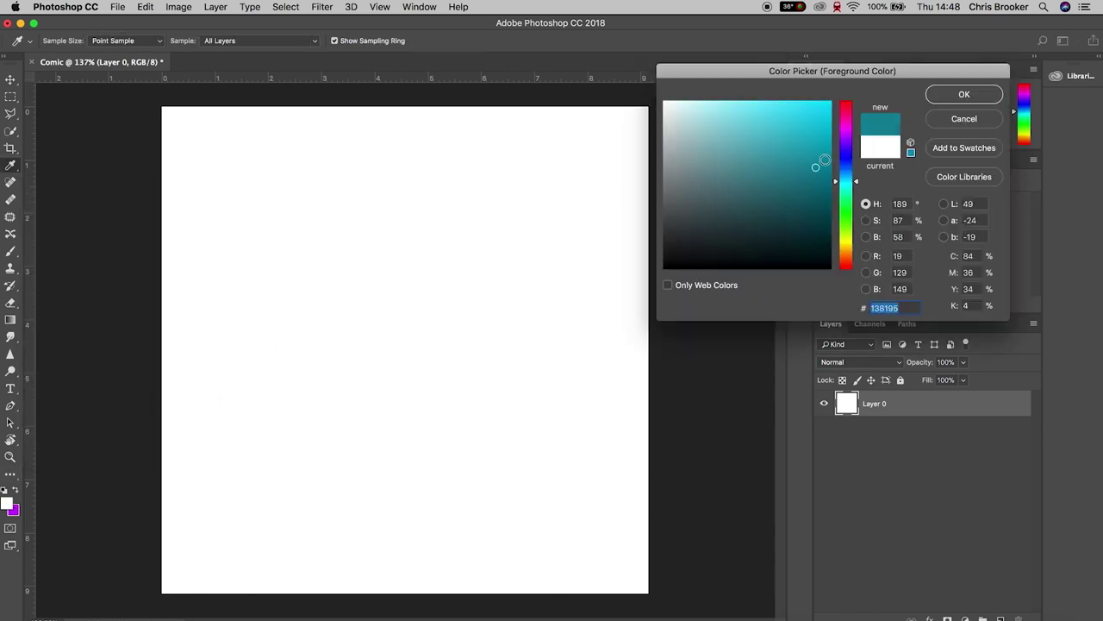
mouse_move(825, 160)
left_mouse_down()
mouse_move(833, 123)
mouse_move(867, 119)
left_mouse_up()
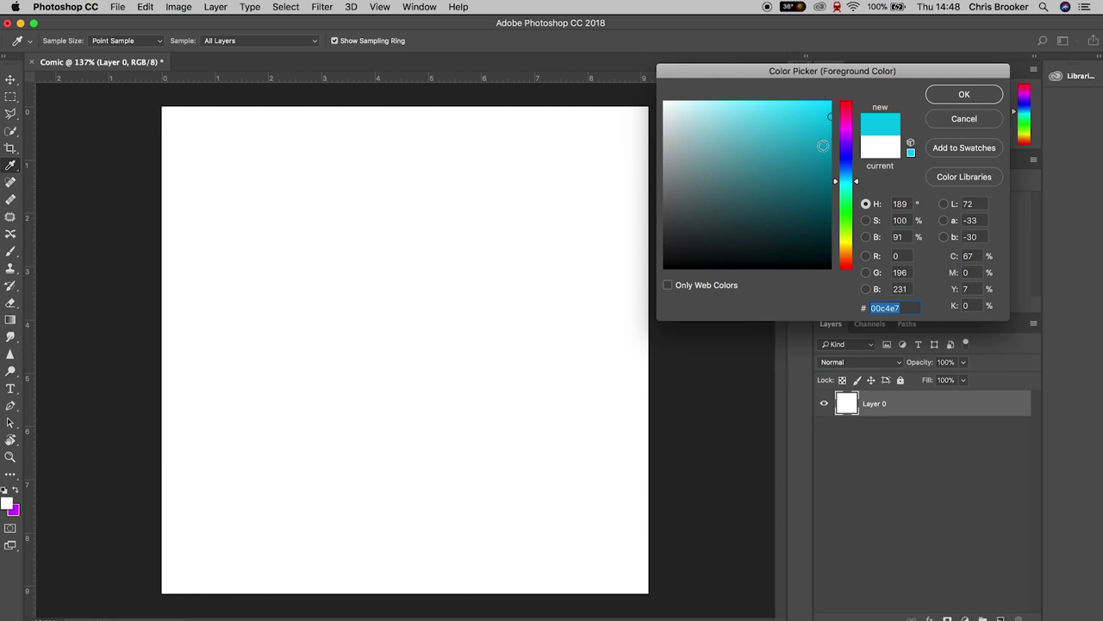
left_click(965, 95)
left_click(569, 216)
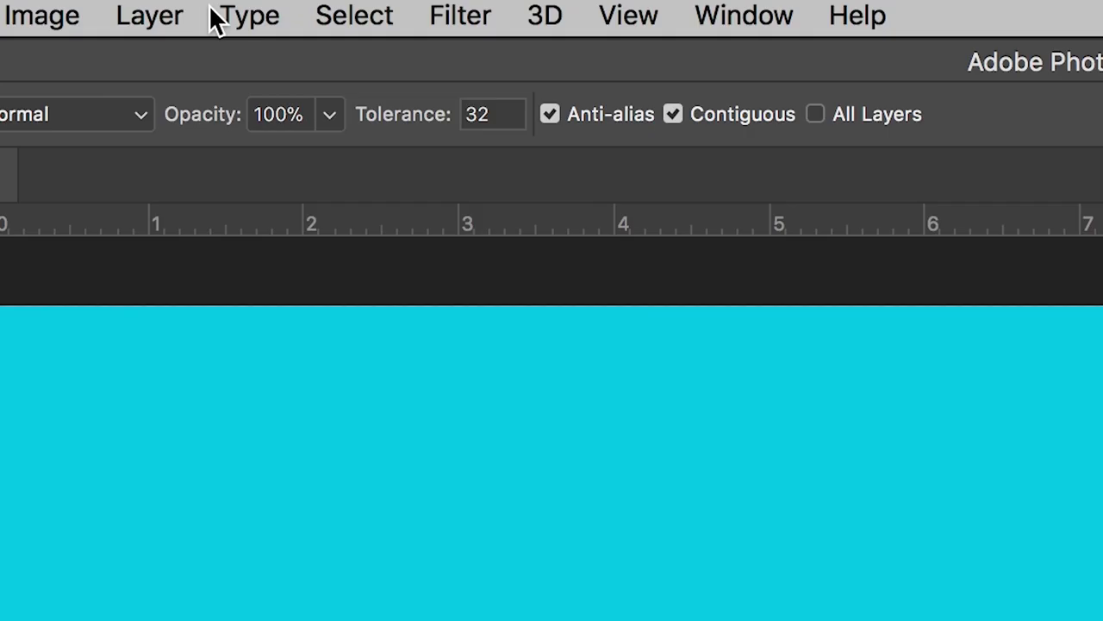
left_click(216, 7)
- Add a new empty layer and set the Gradient tool to Radial
mouse_move(243, 71)
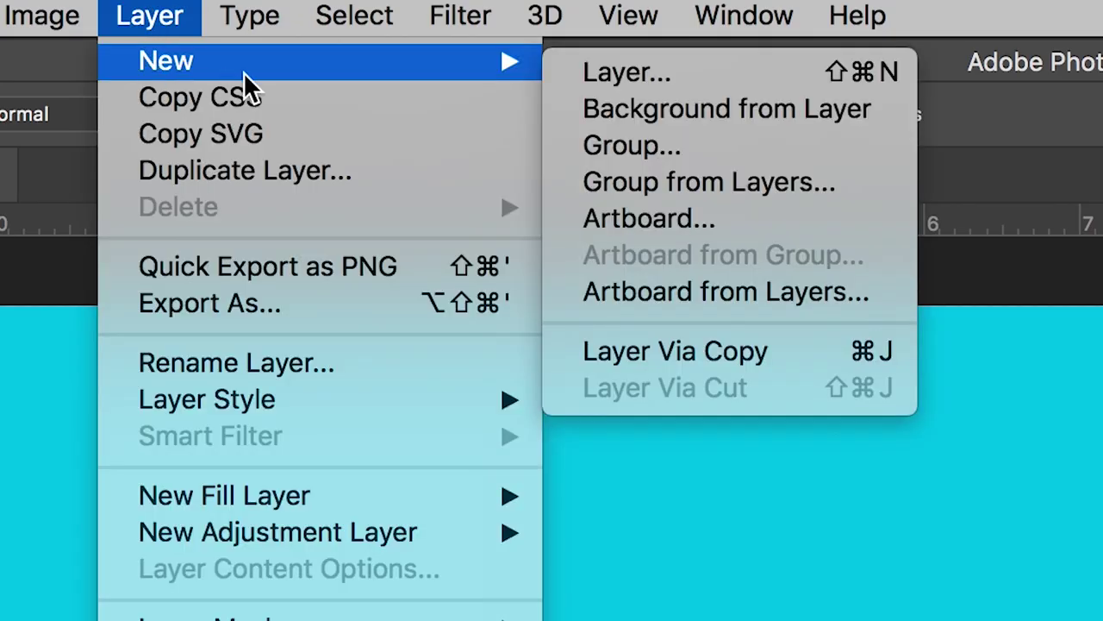
left_click(634, 75)
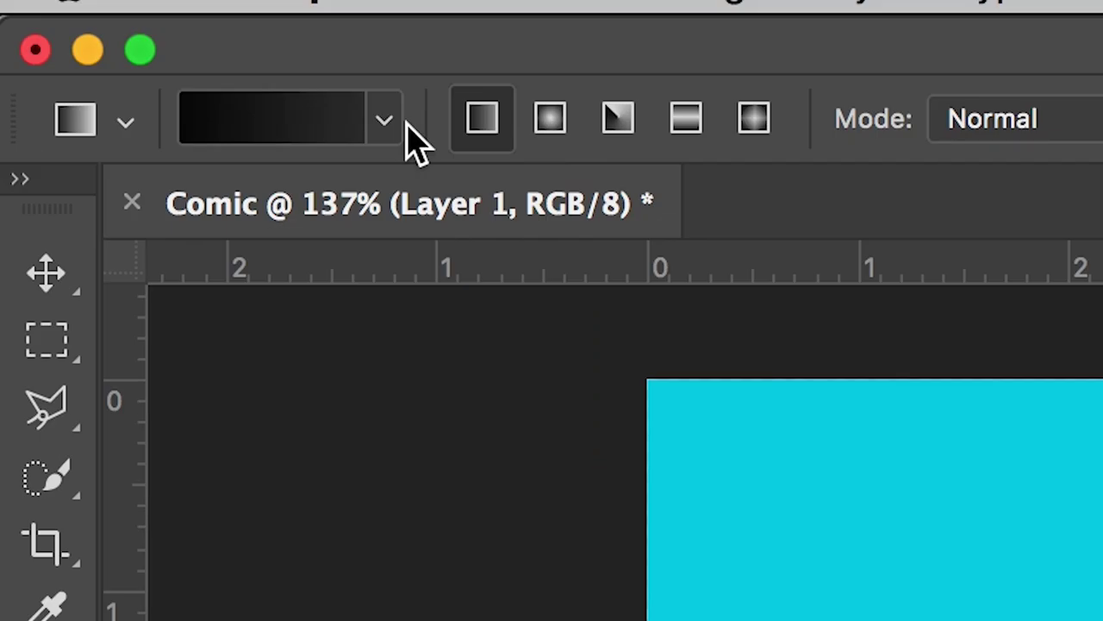
left_click(552, 125)
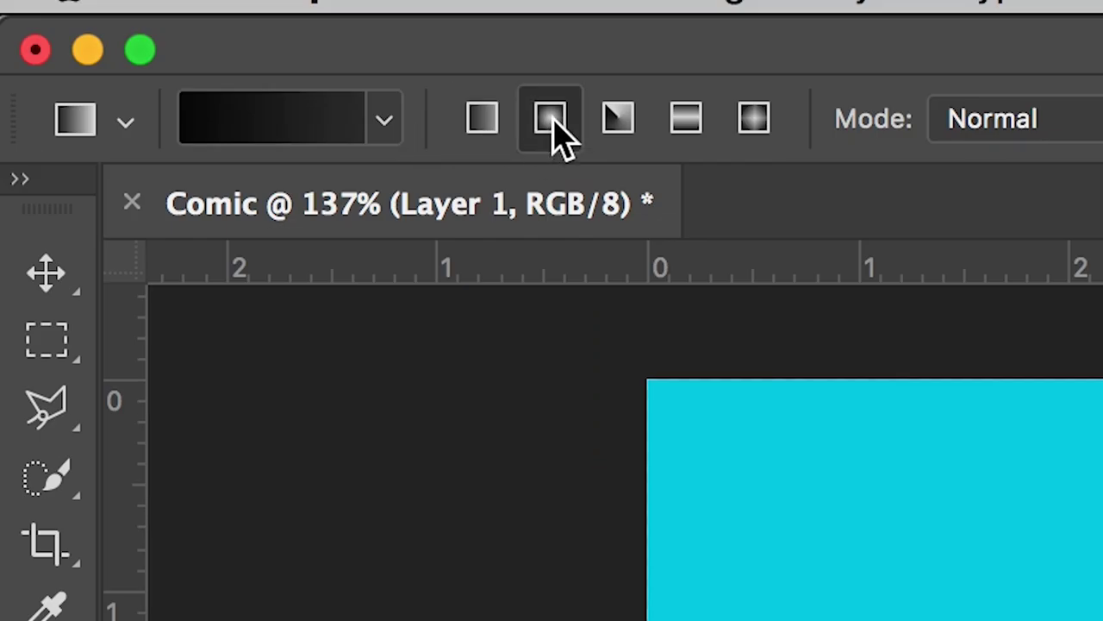
left_click(385, 122)
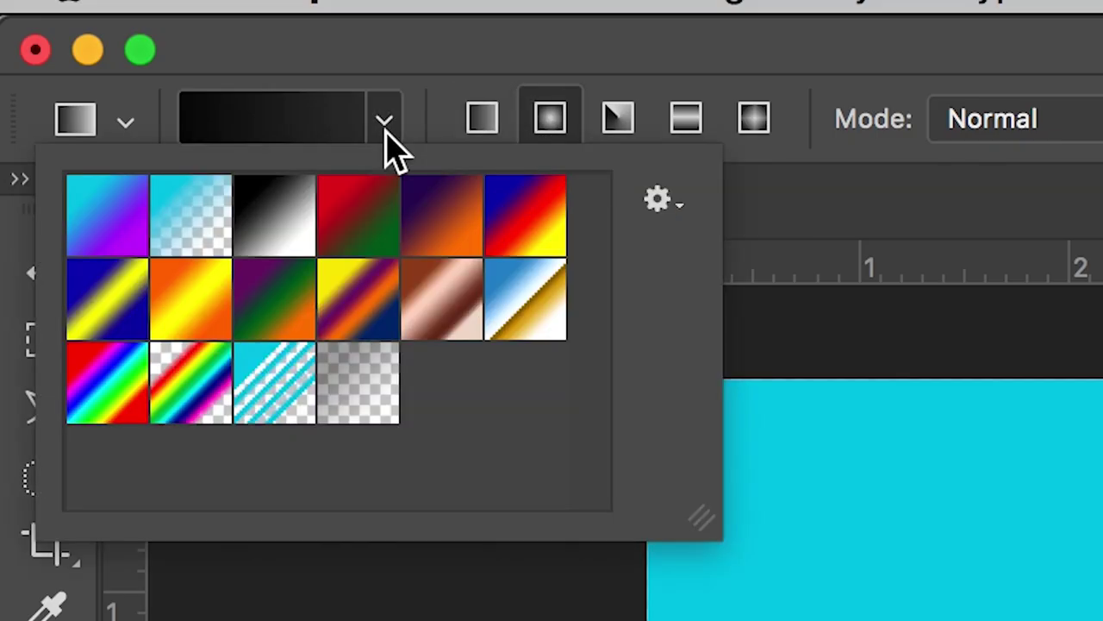
left_click(312, 128)
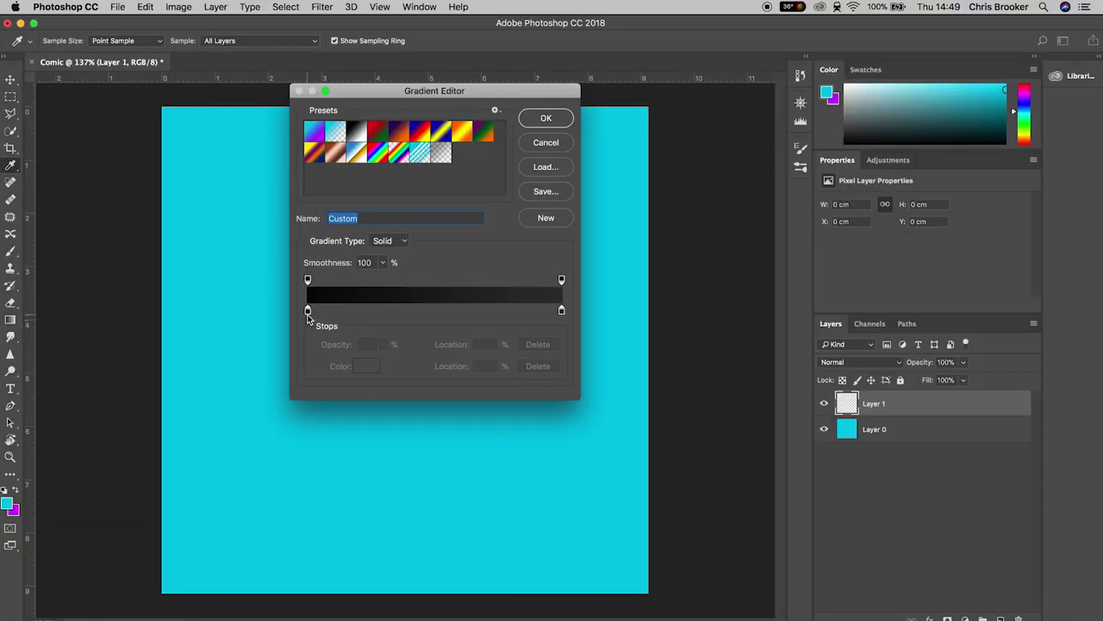
- Set the gradient stops to near-black on the left and light grey on the right
double_click(561, 310)
mouse_move(785, 243)
left_mouse_down()
mouse_move(637, 166)
mouse_move(631, 191)
left_mouse_up()
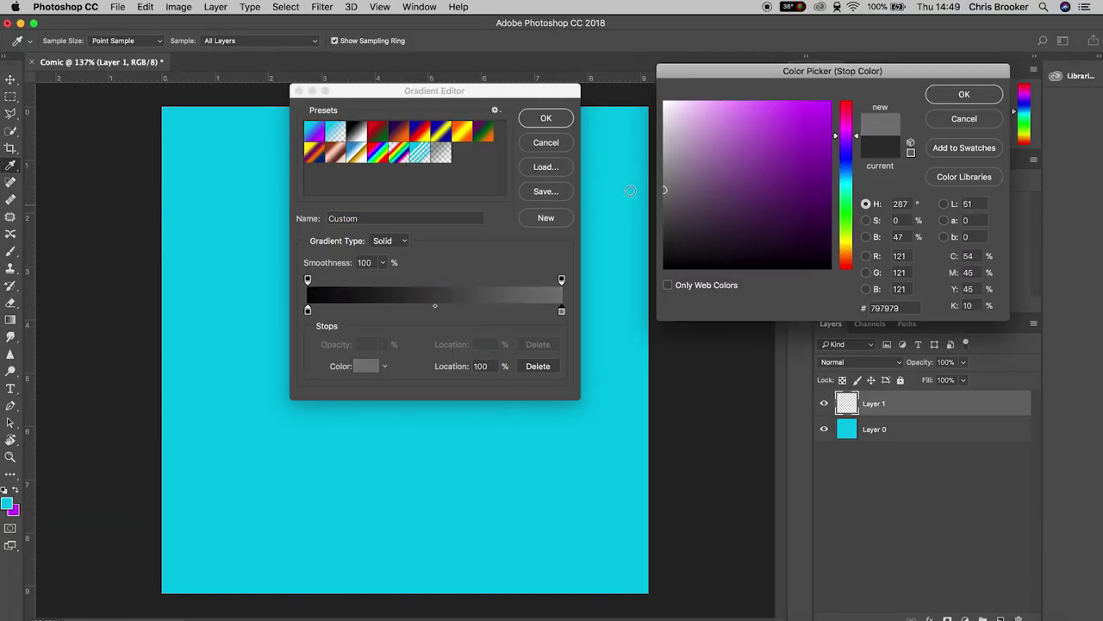
left_click_drag(686, 157, 656, 147)
left_click(937, 94)
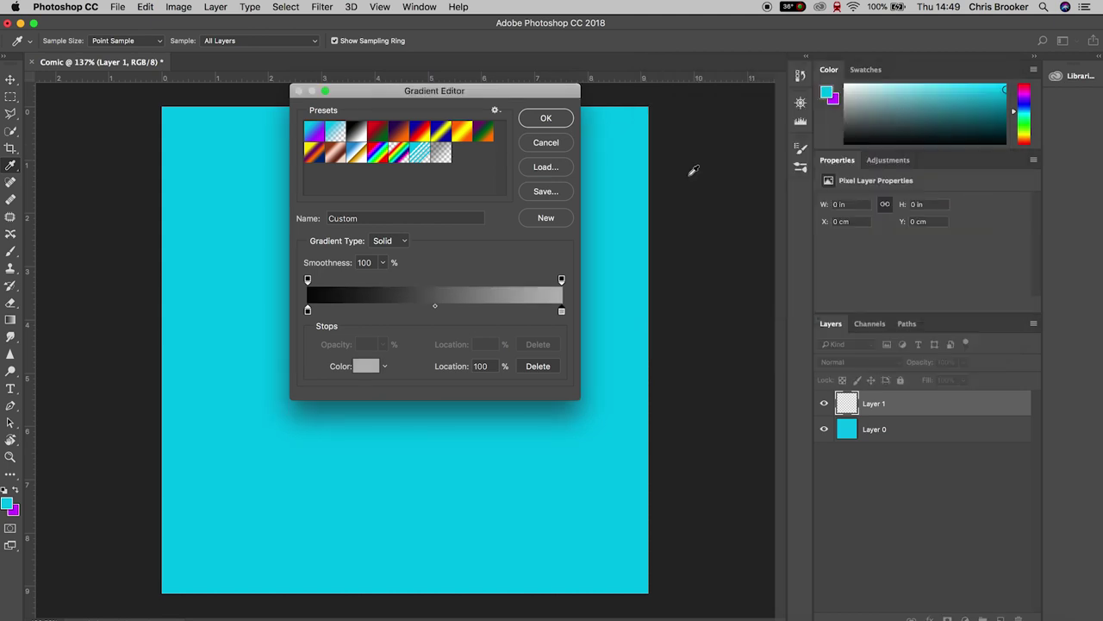
double_click(308, 313)
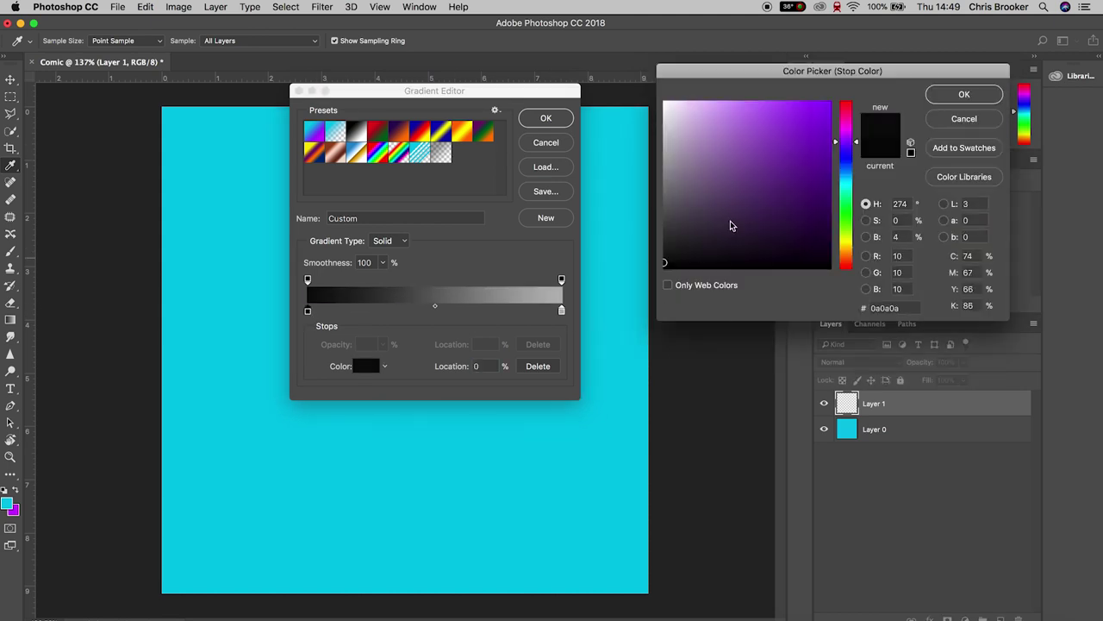
left_click(963, 95)
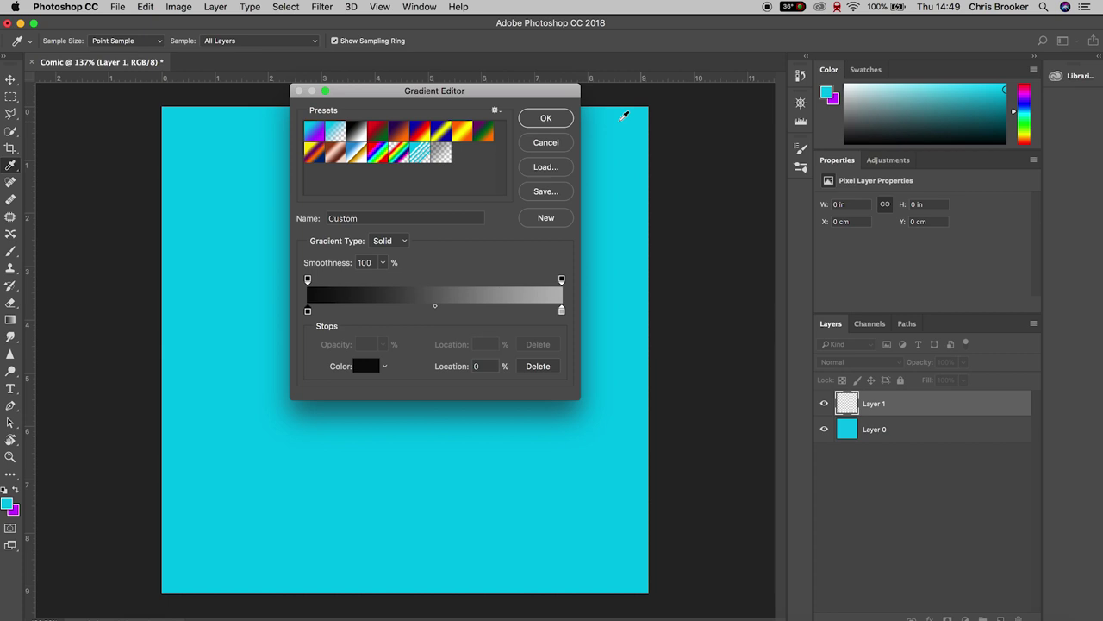
left_click(547, 120)
- Drag a large radial gradient across Layer 1, rearranging stops for a light centre and dark edges
left_click_drag(380, 380, 413, 318)
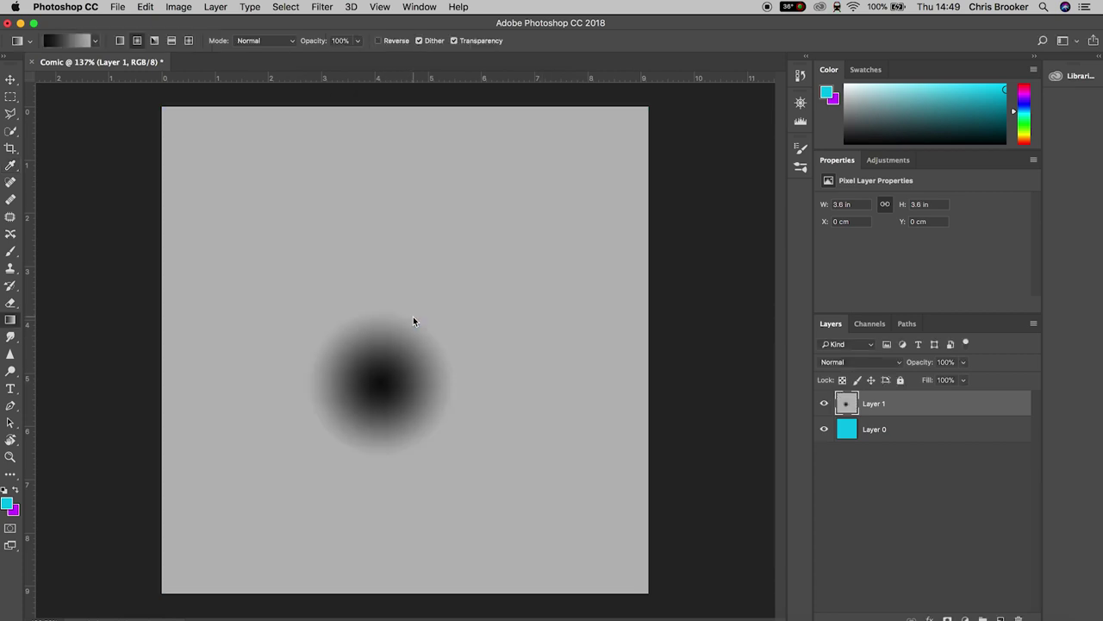
left_click_drag(534, 138, 402, 337)
left_click_drag(308, 247, 552, 482)
left_click(69, 40)
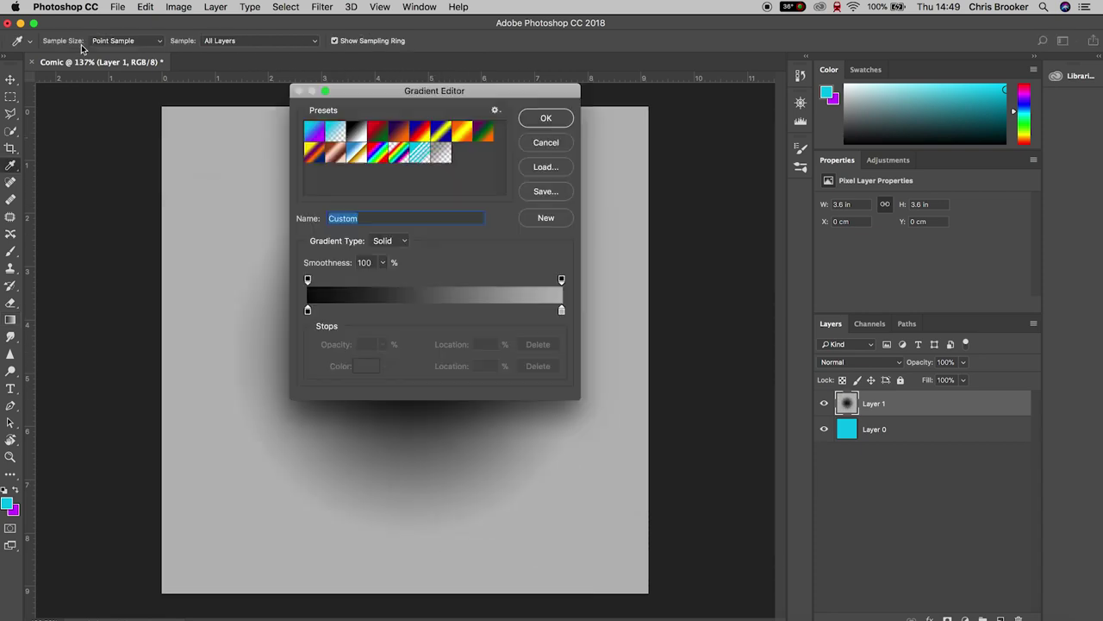
left_click_drag(562, 308, 505, 308)
left_click(547, 115)
left_click_drag(323, 415, 453, 289)
left_click_drag(301, 466, 261, 512)
left_click(321, 7)
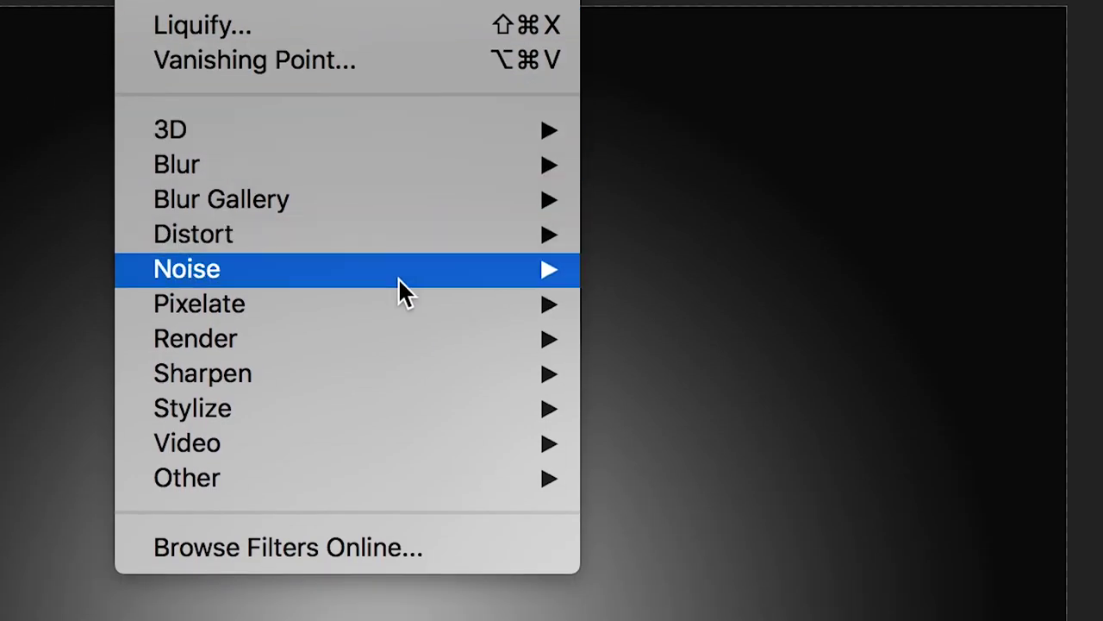
- Open the Color Halftone filter and set Max. Radius to 30 pixels
mouse_move(401, 305)
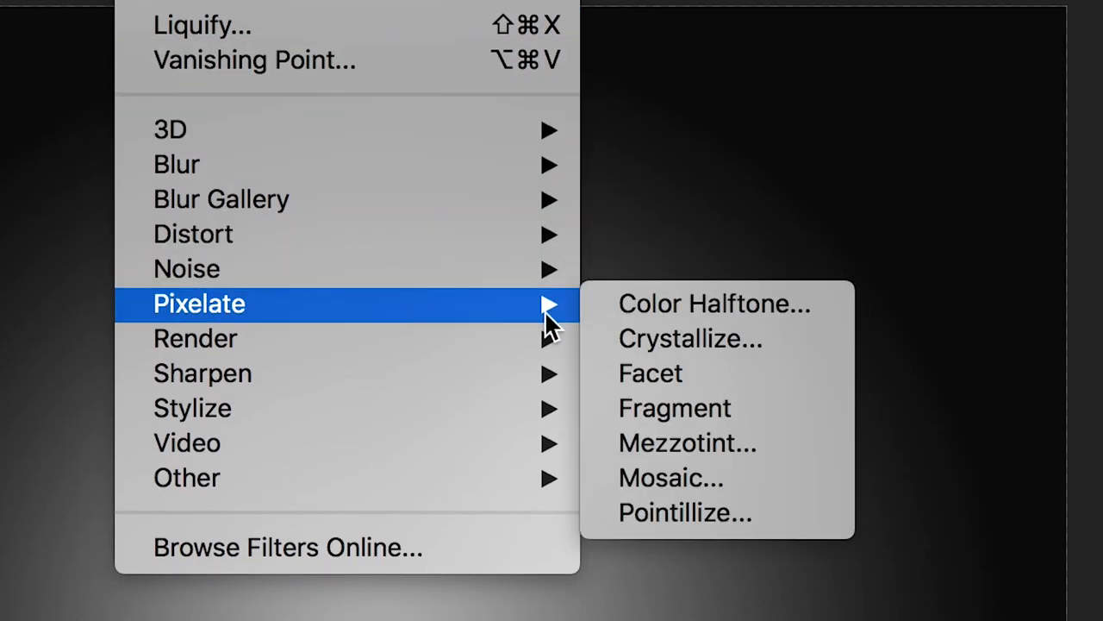
left_click(749, 309)
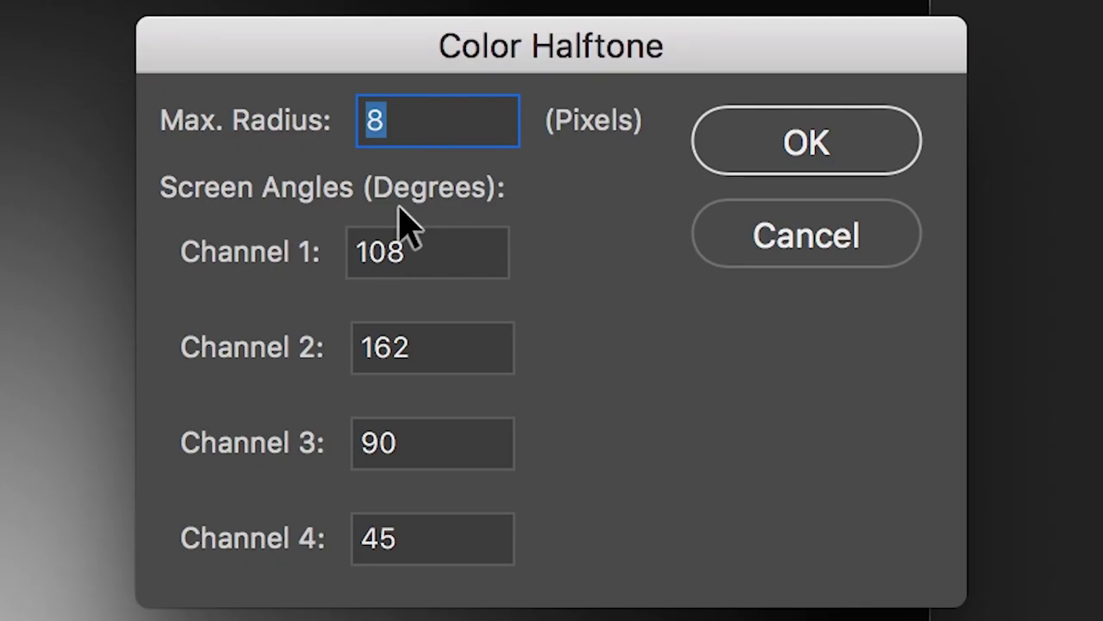
type("30")
- Set Channels 1–4 angles all to 0 and apply the halftone
left_click(470, 250)
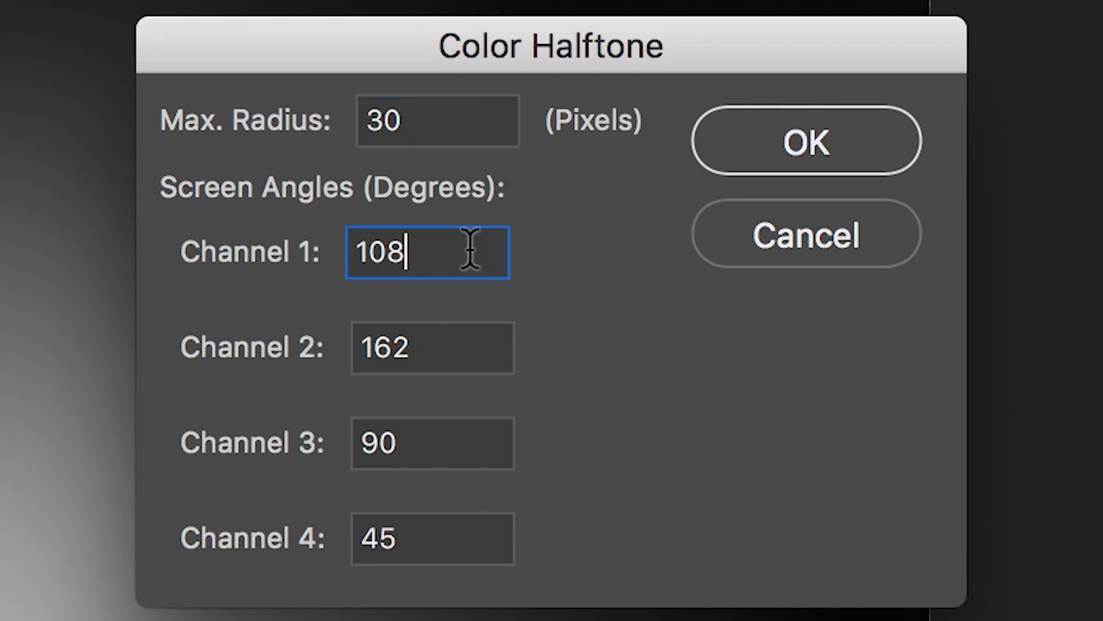
double_click(470, 250)
type("0")
left_click(423, 342)
double_click(423, 342)
type("0")
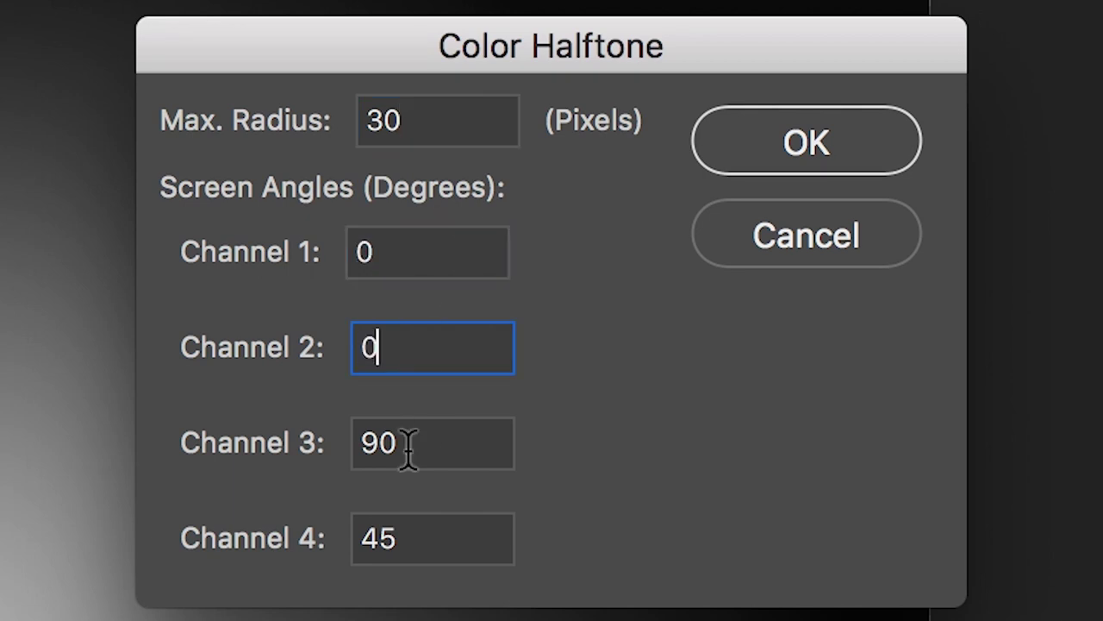
double_click(433, 447)
type("0")
double_click(401, 534)
type("0")
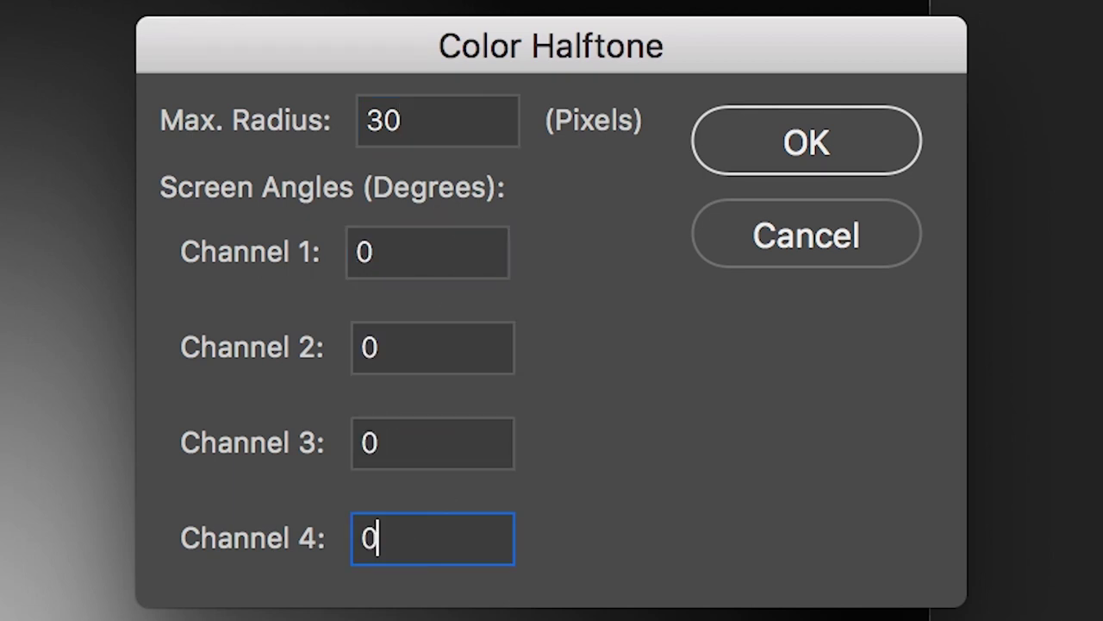
left_click(780, 142)
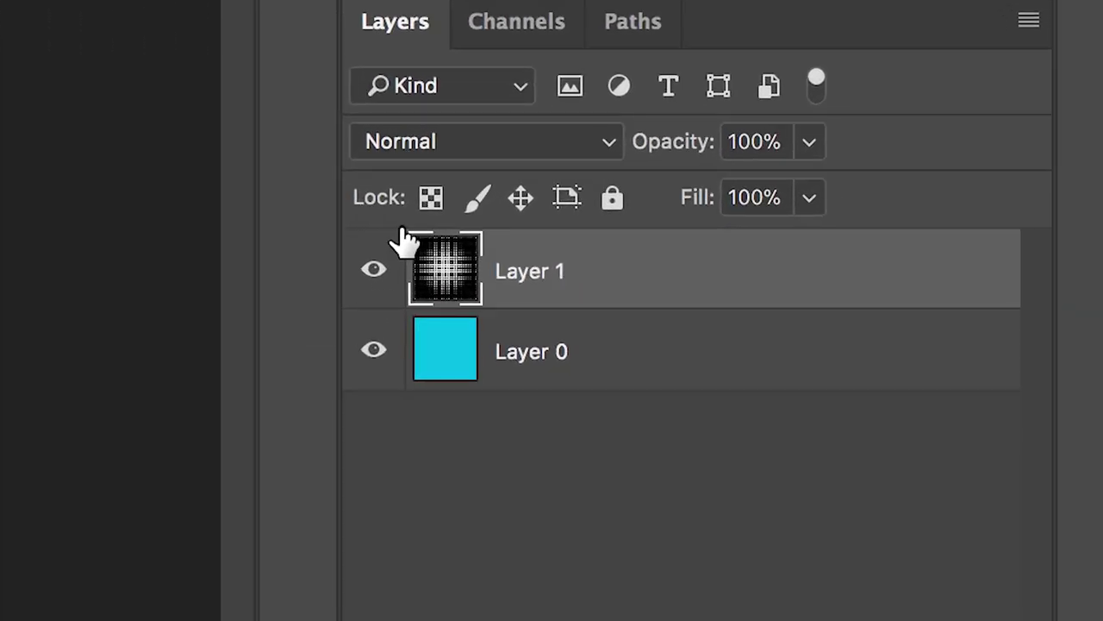
- Try Color Dodge and Linear Light, then settle Layer 1's blend mode on Soft Light
left_click(615, 133)
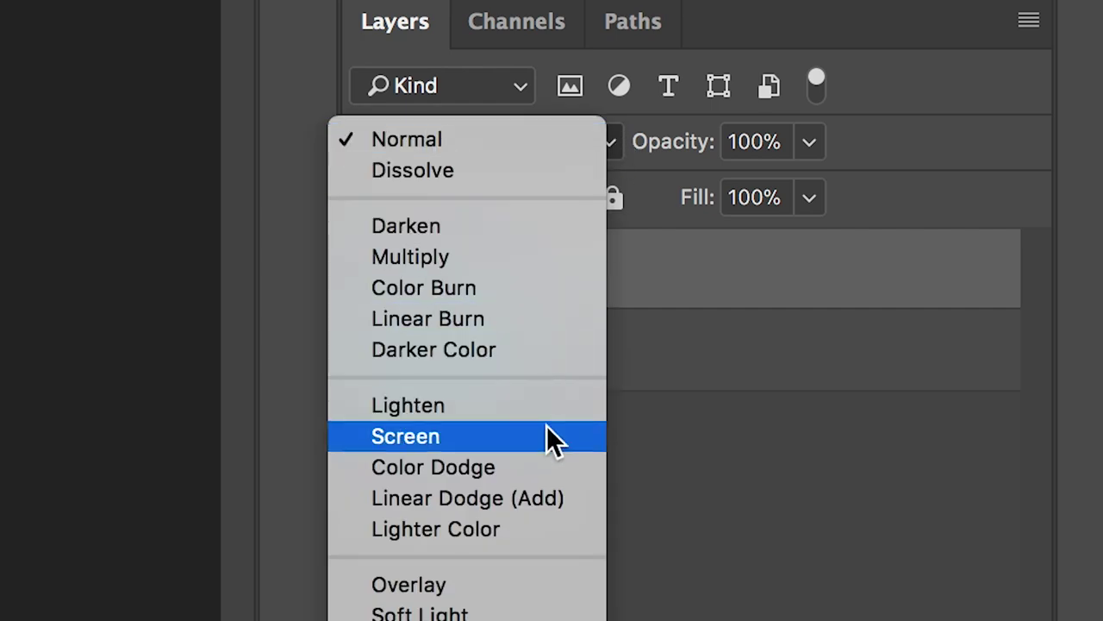
left_click(511, 408)
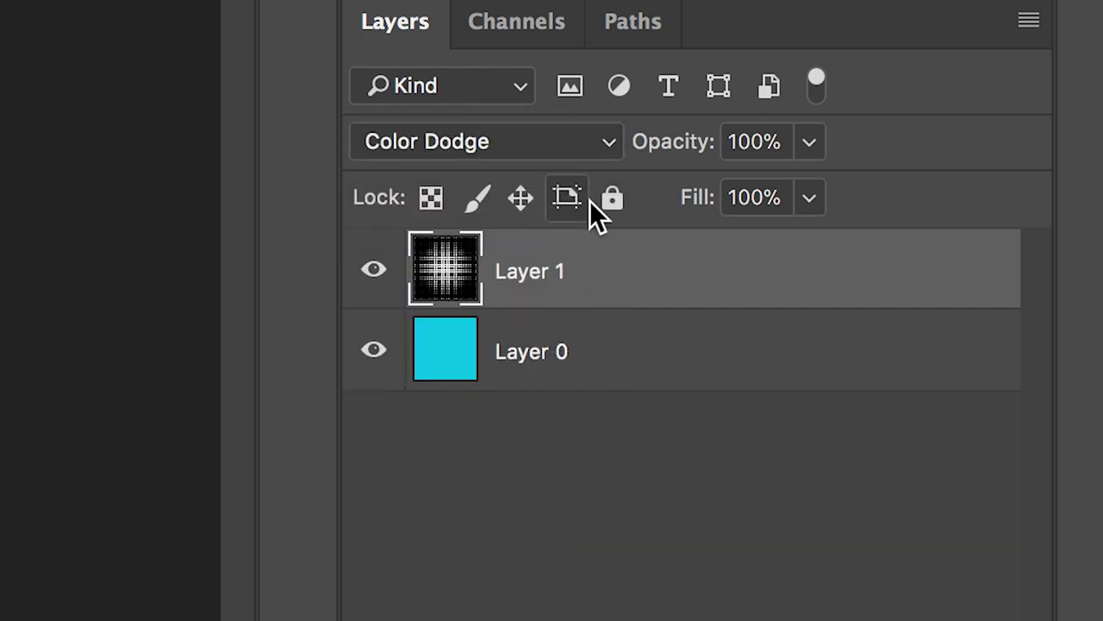
left_click(899, 363)
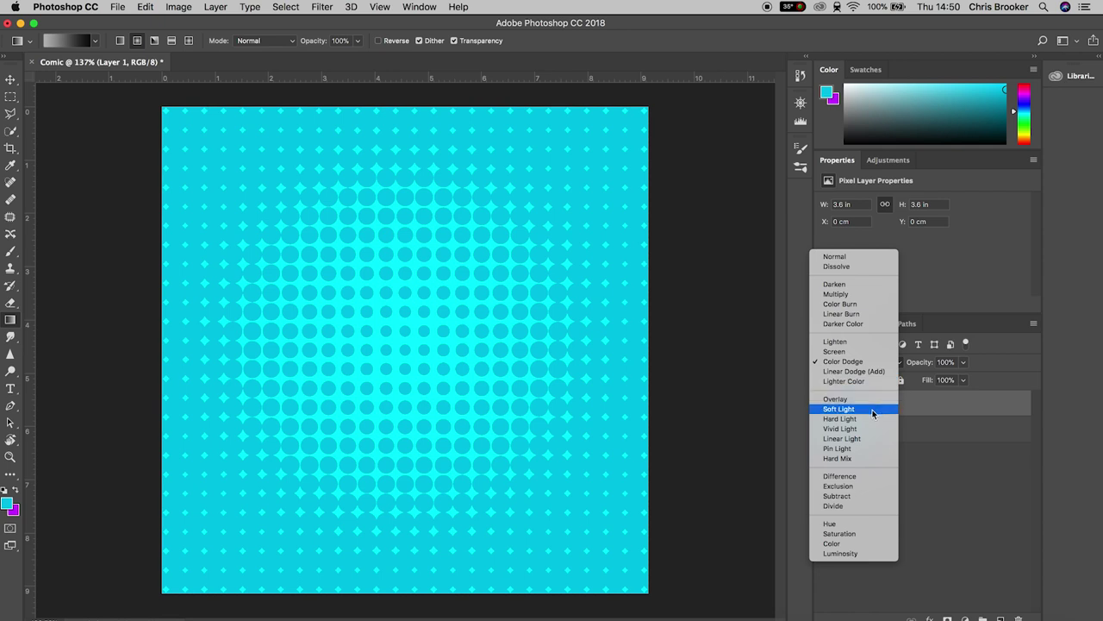
left_click(872, 410)
left_click(899, 363)
left_click(875, 393)
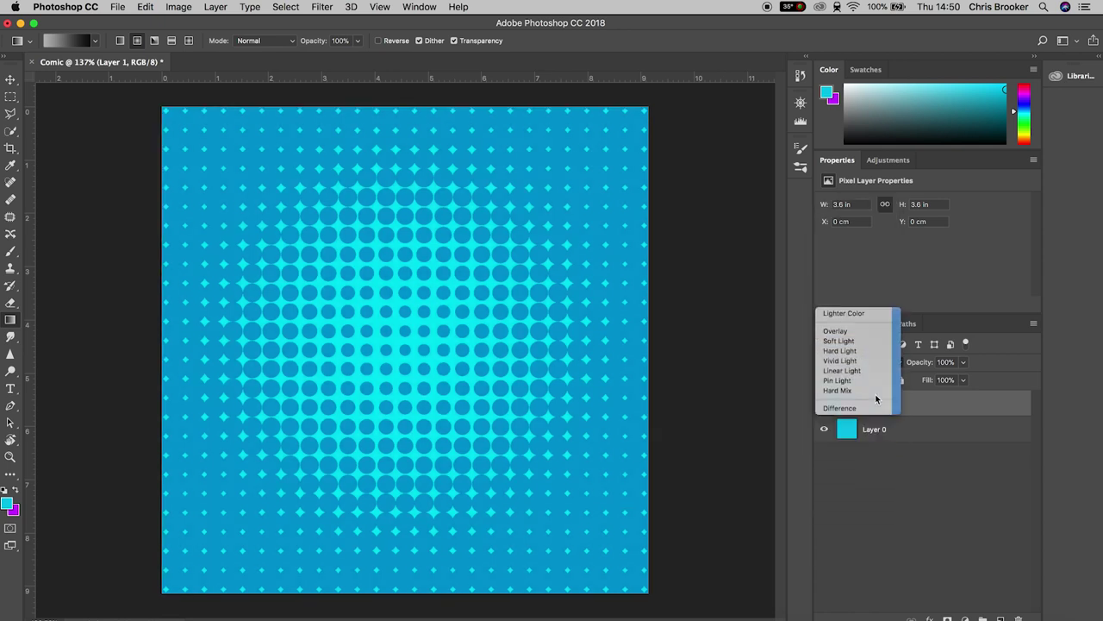
left_click(893, 363)
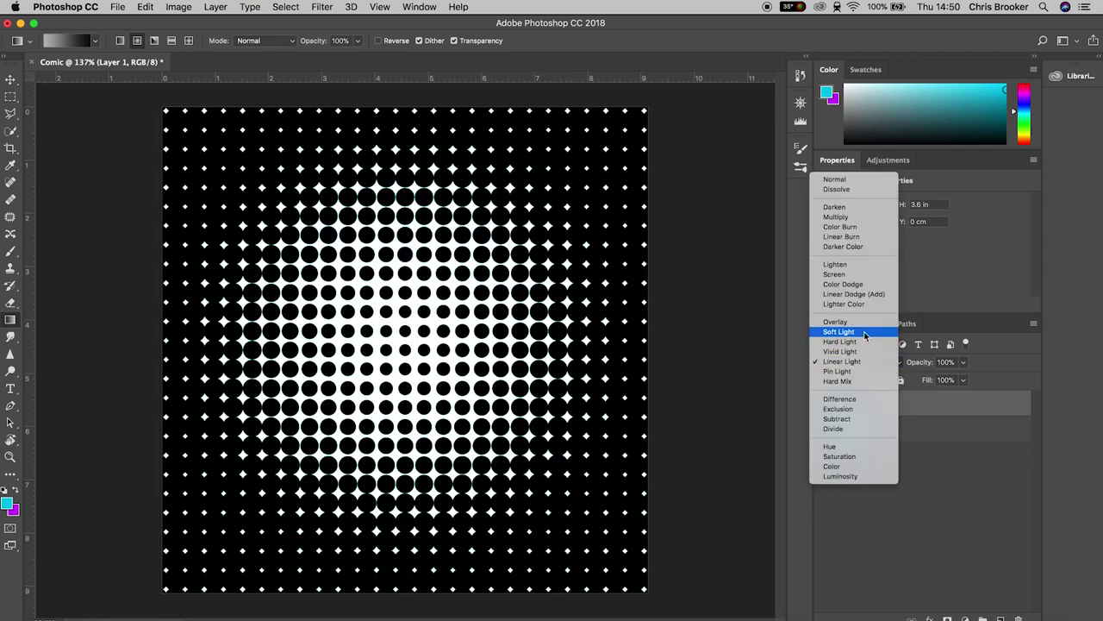
left_click(863, 331)
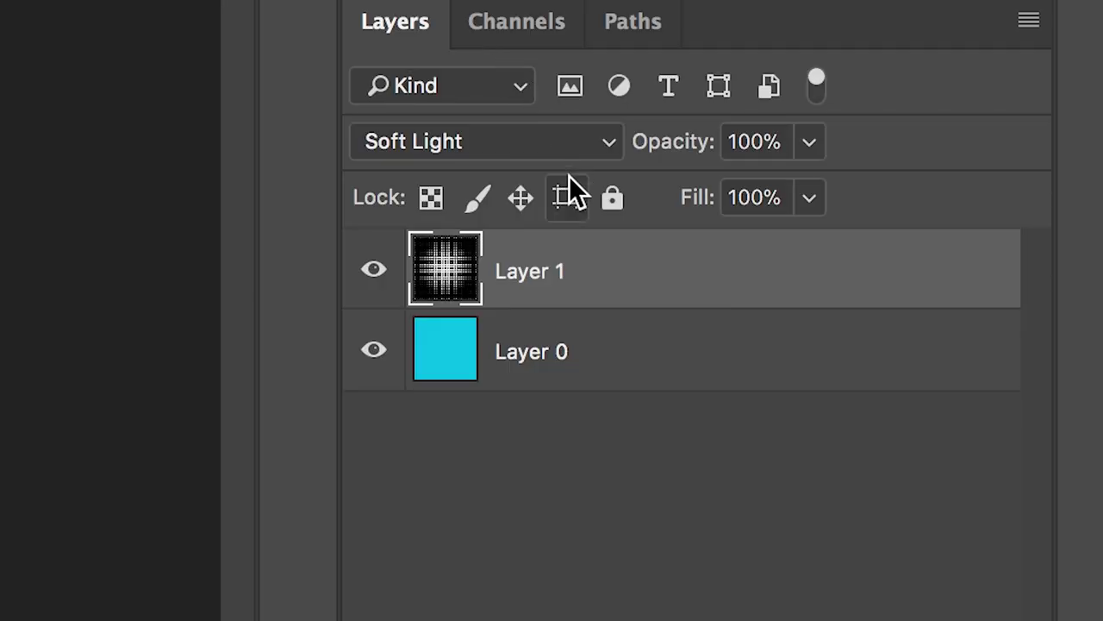
- Lock All on both Layer 1 and Layer 0
left_click(612, 198)
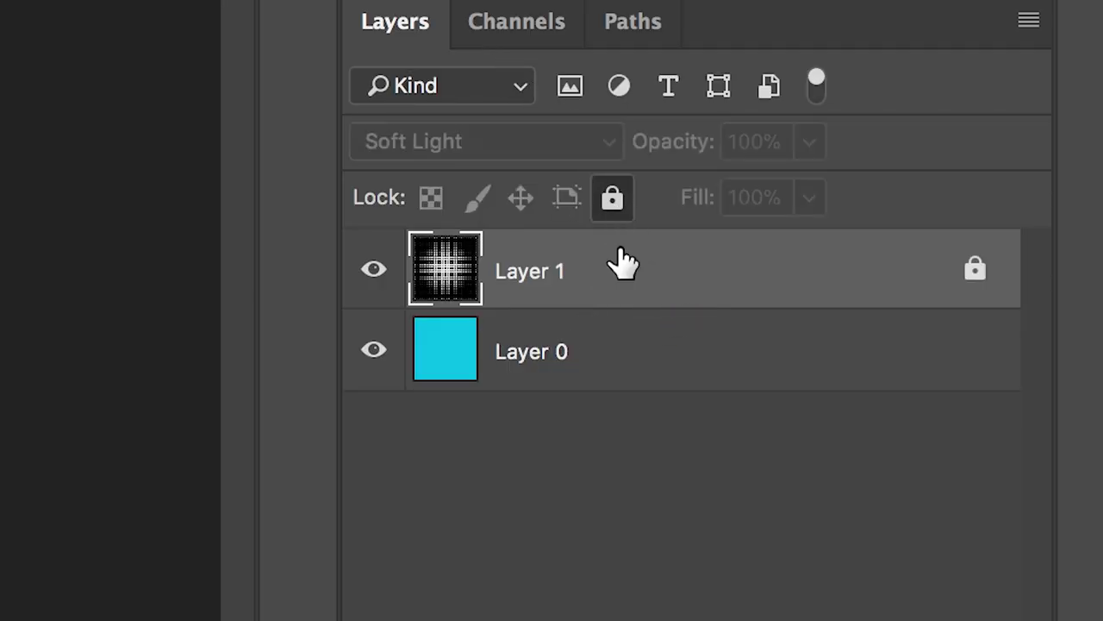
left_click(607, 373)
left_click(612, 197)
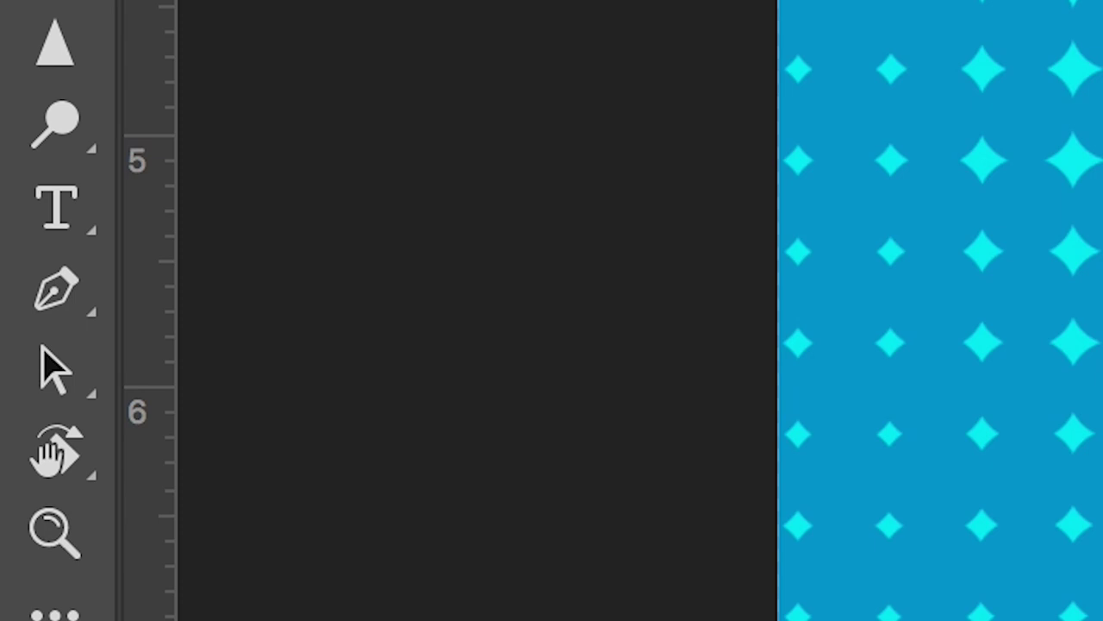
- Set the Pen Tool to Shape mode with white fill and a 12.87 px black stroke
left_click(86, 328)
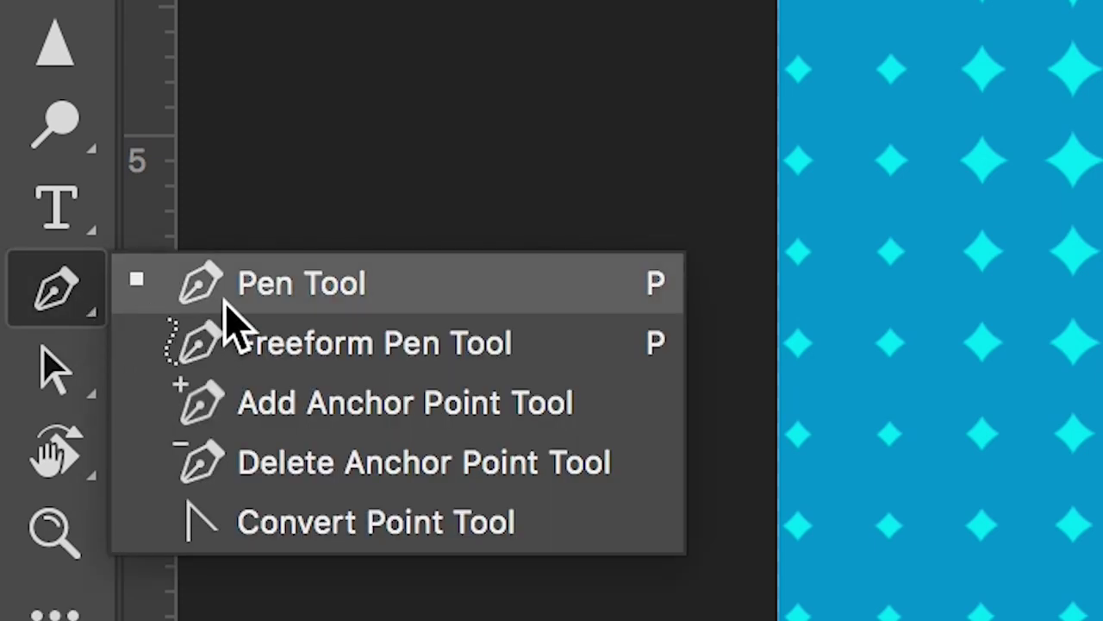
left_click(226, 302)
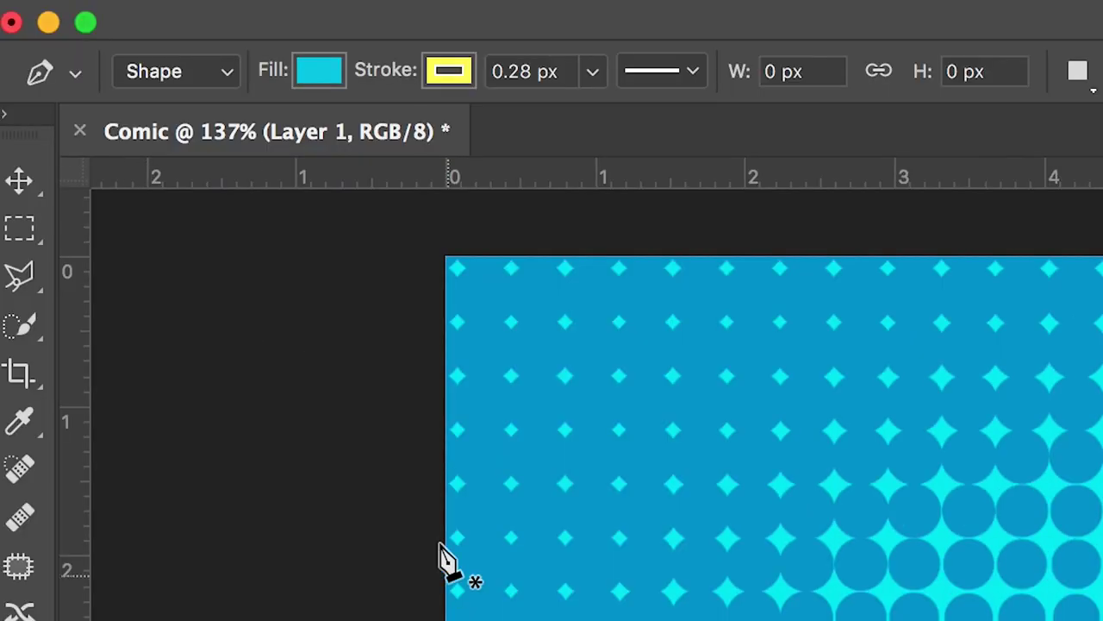
left_click(343, 76)
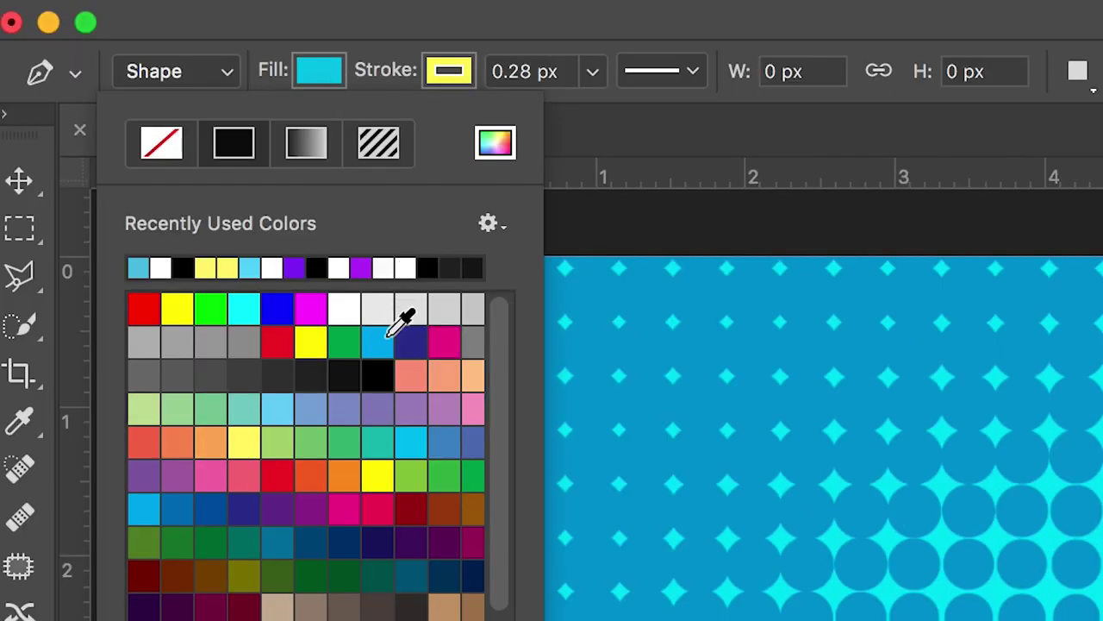
left_click(343, 308)
left_click(445, 76)
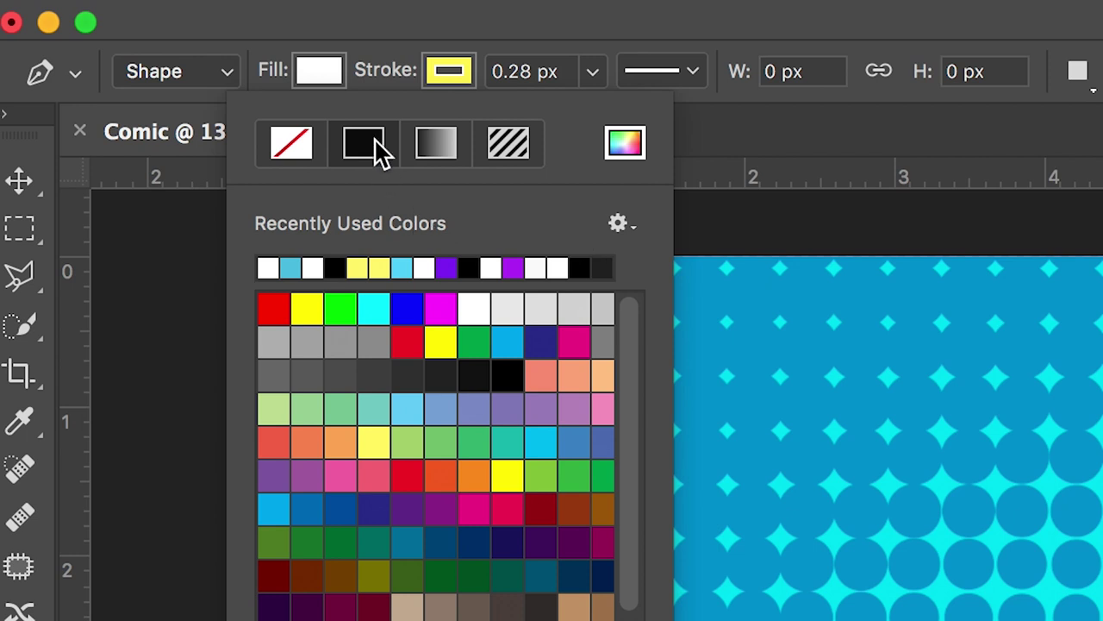
left_click(592, 72)
mouse_move(591, 113)
left_mouse_down()
mouse_move(634, 129)
mouse_move(621, 129)
left_mouse_up()
left_click(447, 74)
left_click(336, 268)
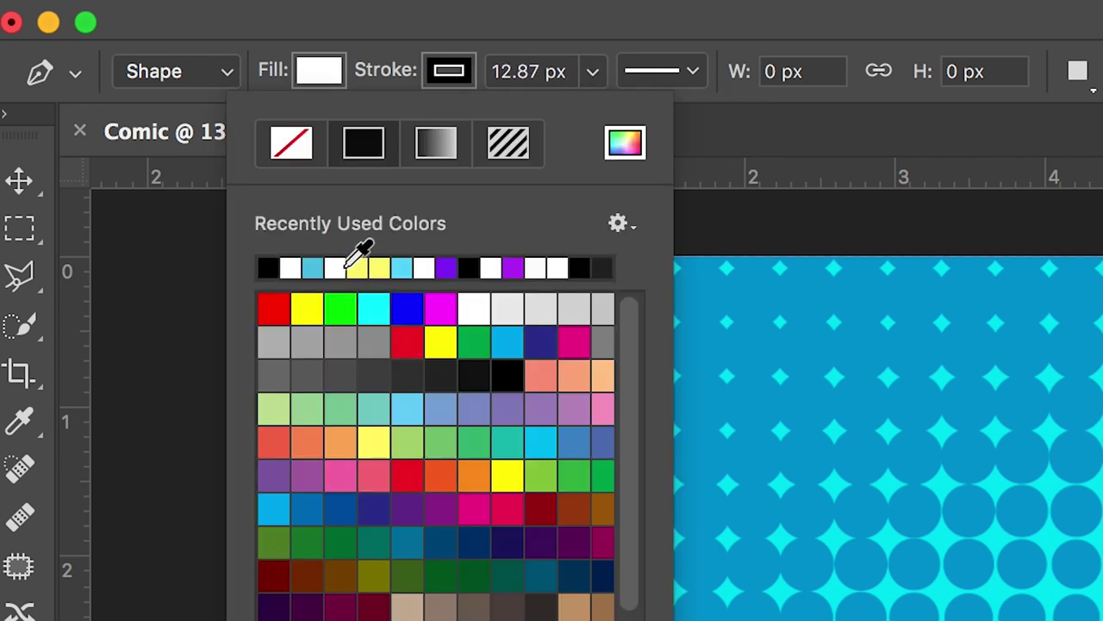
left_click(463, 82)
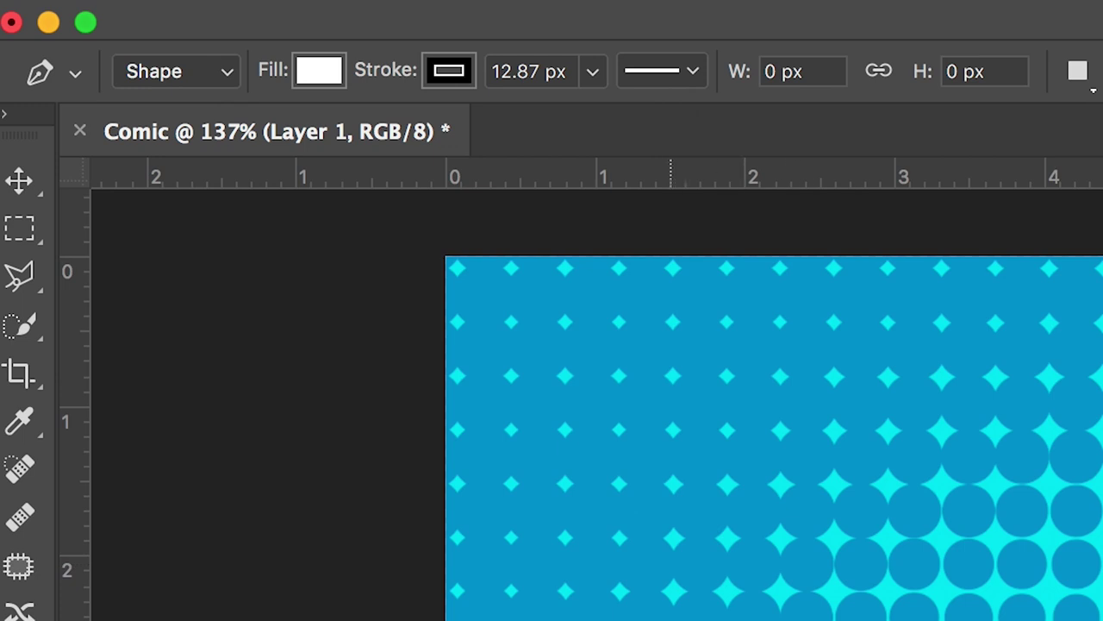
- Click out a closed seven-spike starburst path across the middle of the canvas
left_click(243, 528)
left_click(333, 425)
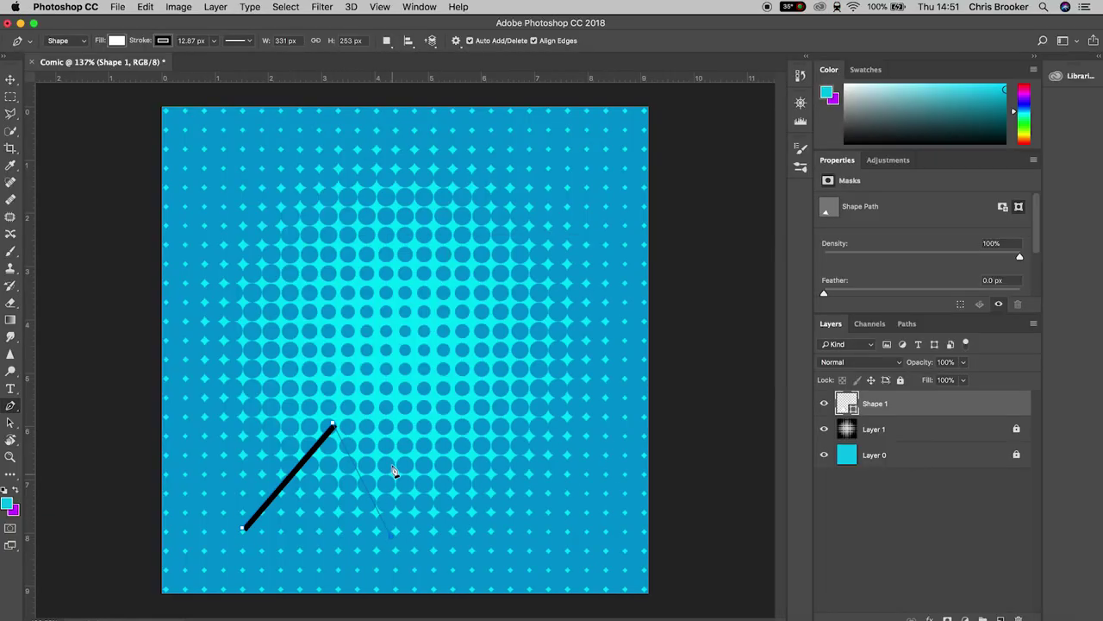
left_click(392, 536)
left_click(404, 406)
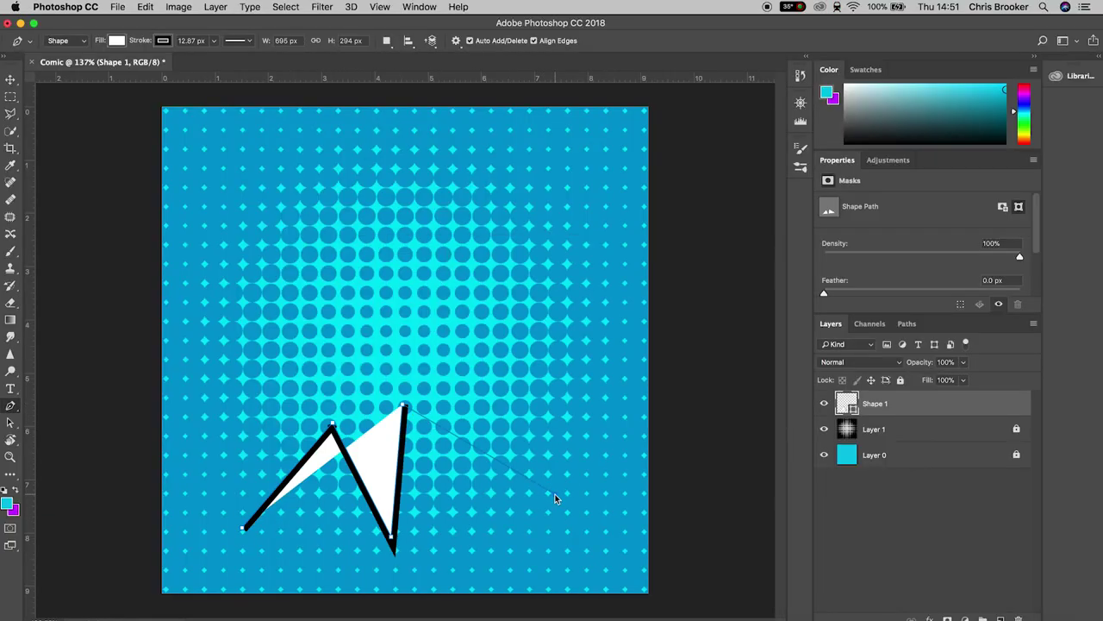
left_click(555, 497)
left_click(479, 389)
left_click(635, 347)
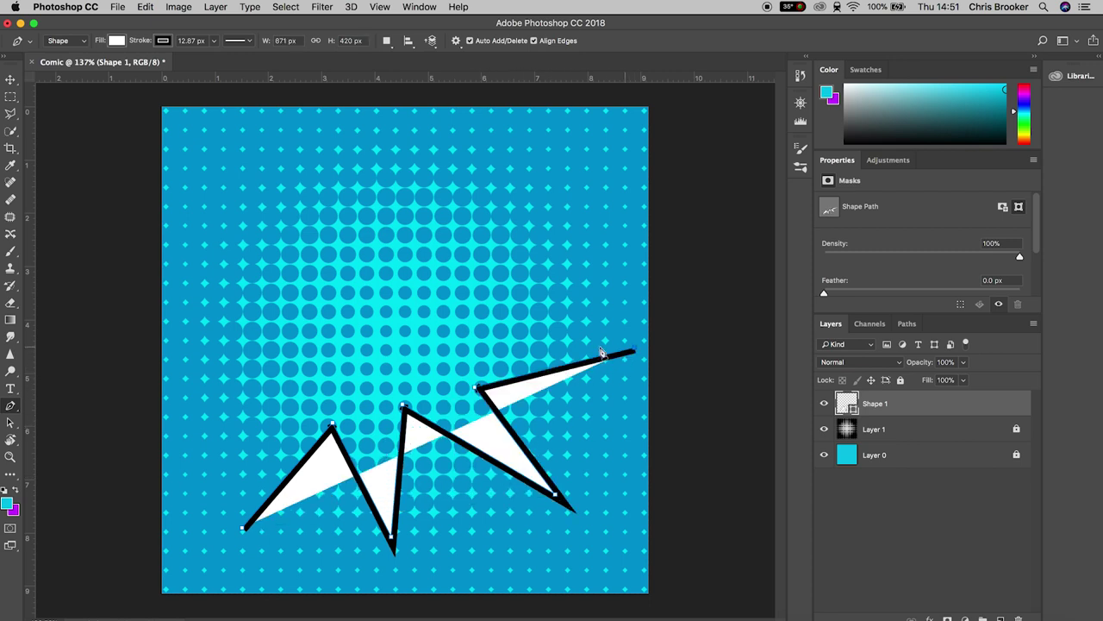
left_click(481, 328)
left_click(600, 190)
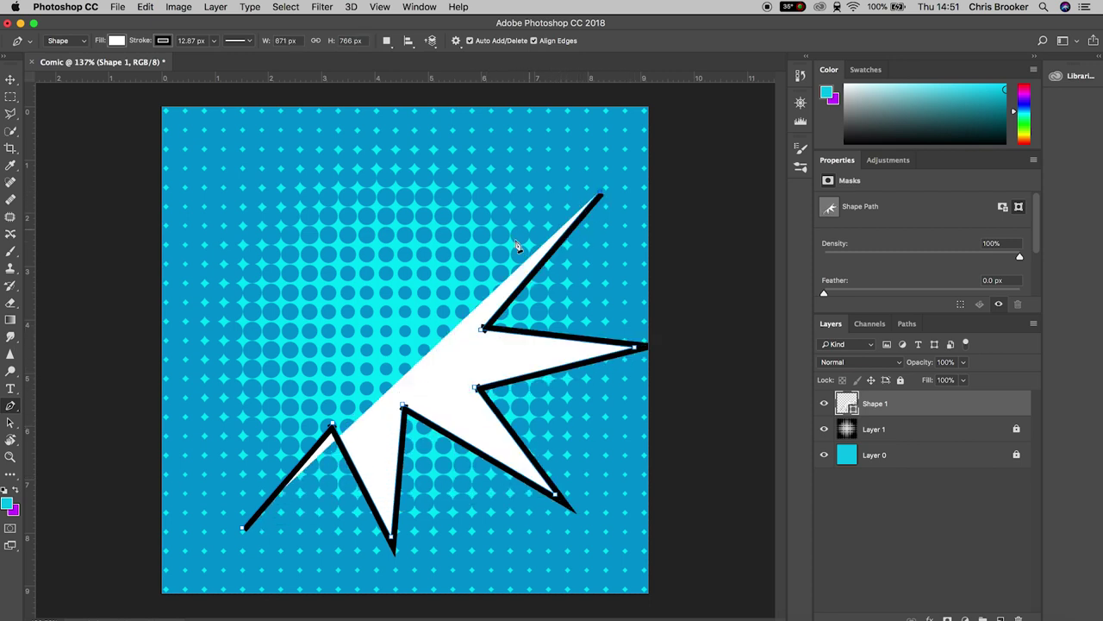
left_click(472, 261)
left_click(410, 113)
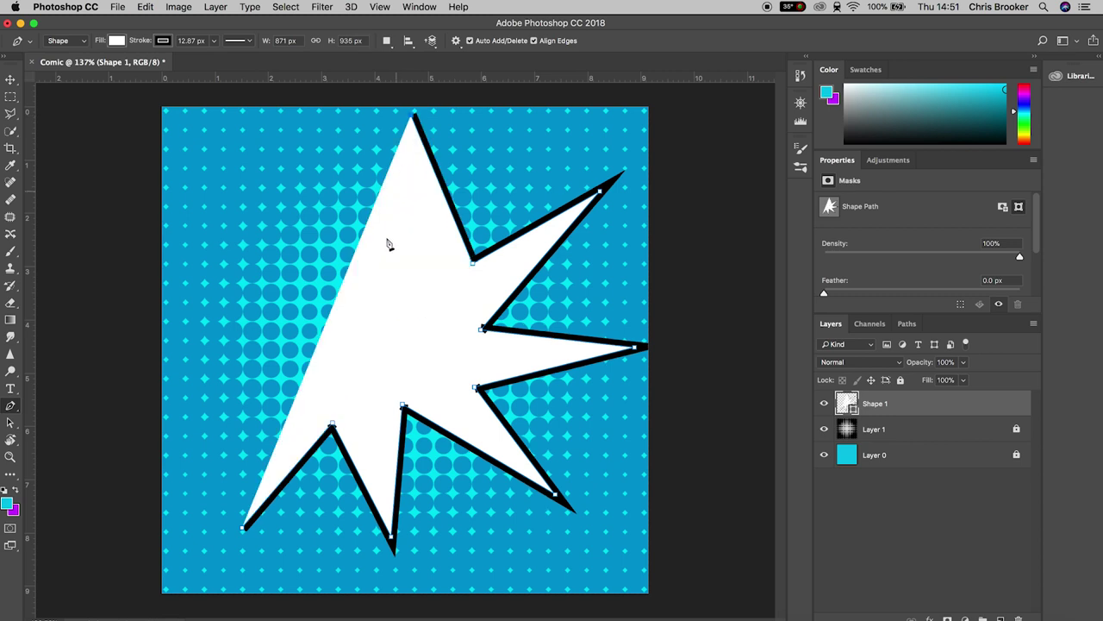
left_click(375, 308)
left_click(222, 187)
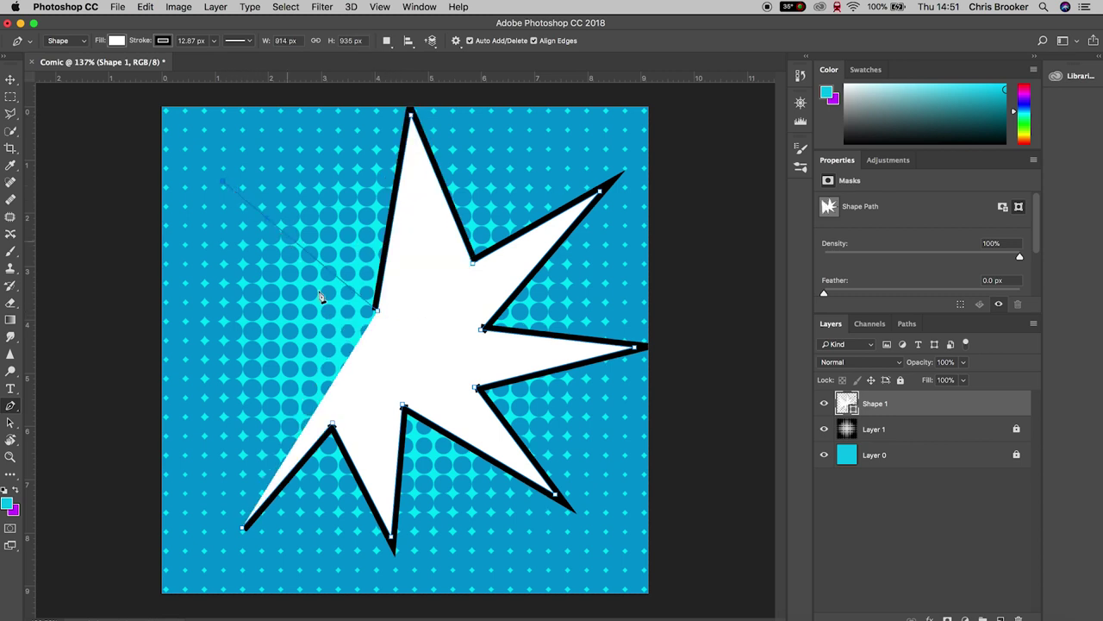
left_click(335, 321)
left_click(193, 353)
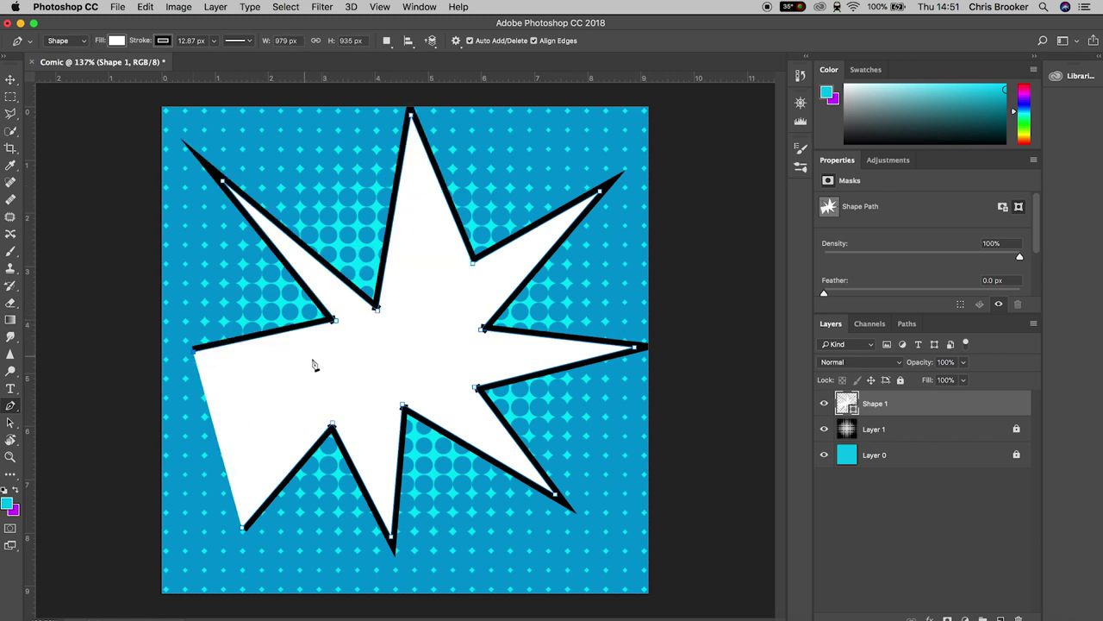
left_click(340, 361)
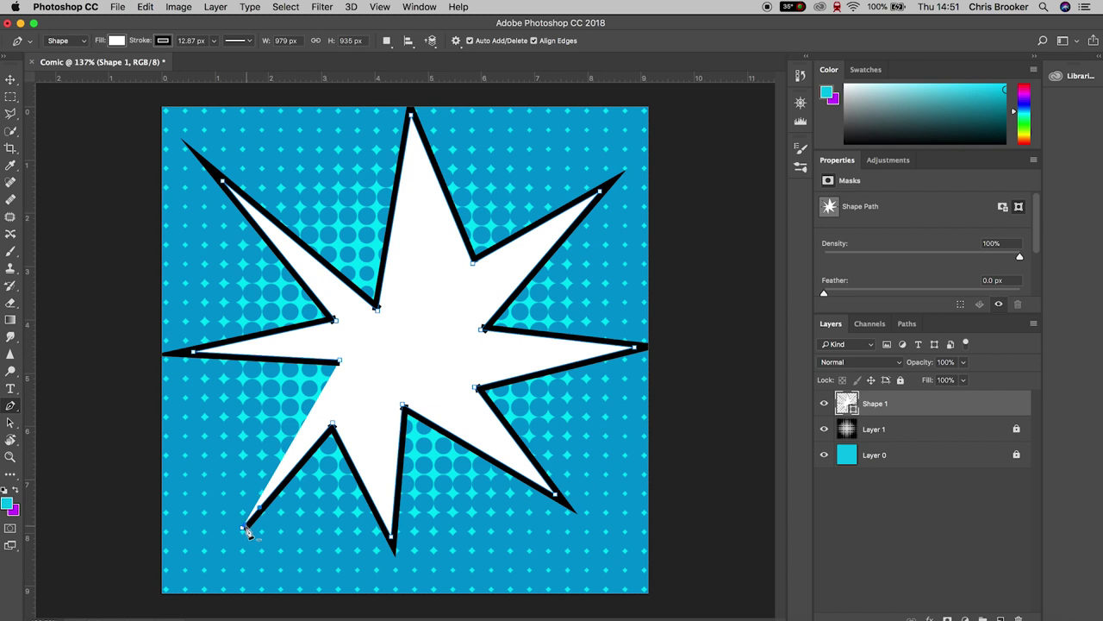
left_click(245, 529)
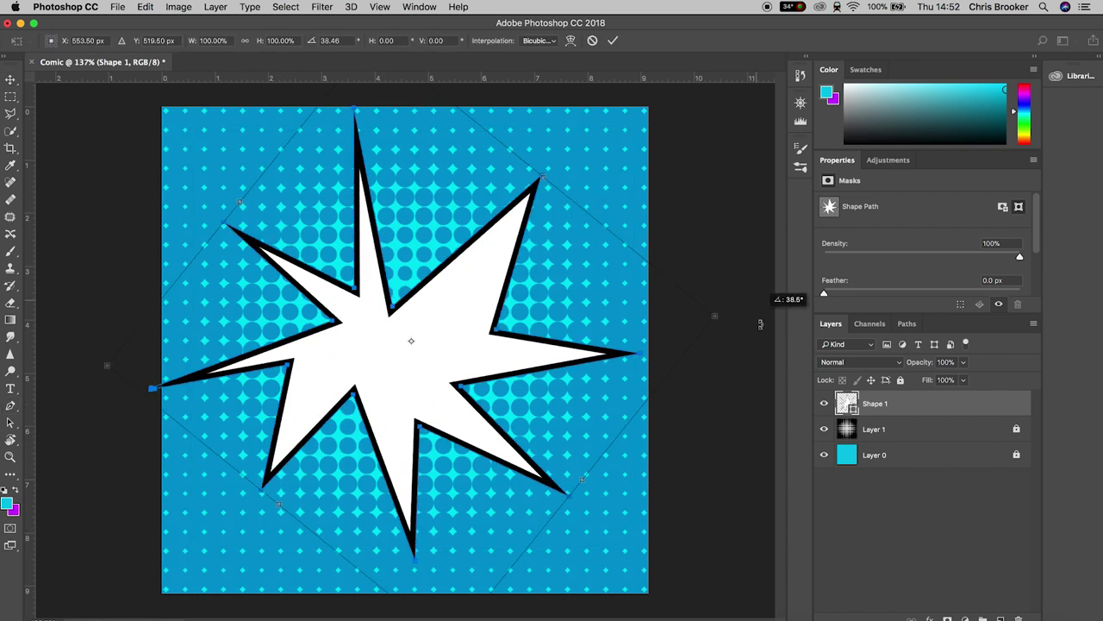
- Pull out the right starburst spike, then type 'POW' as a new text layer
left_click_drag(629, 365, 652, 365)
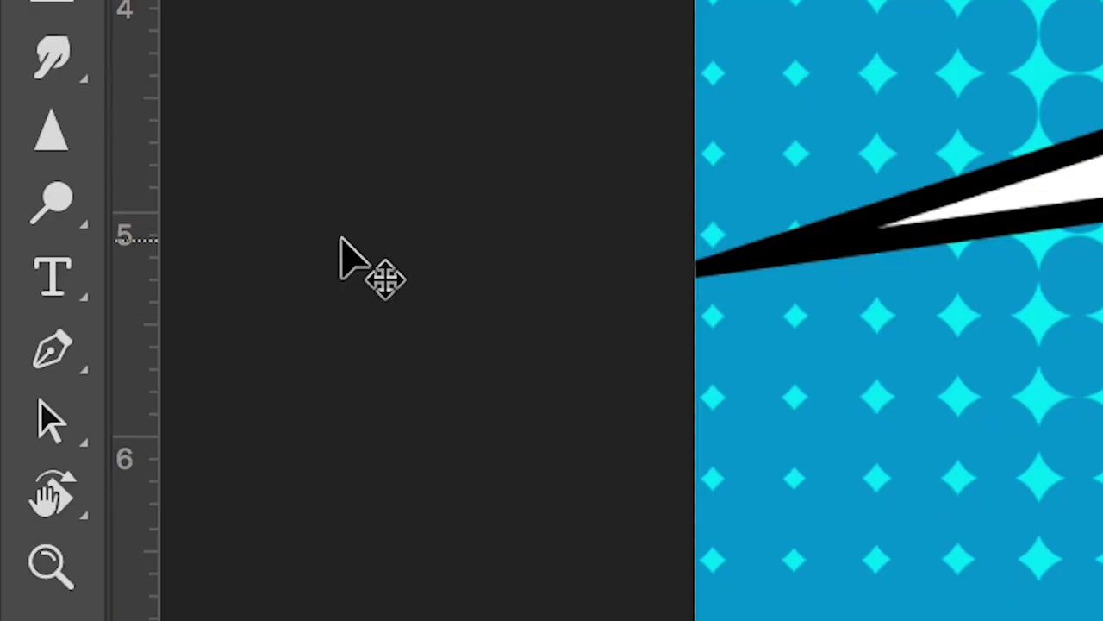
left_click(50, 278)
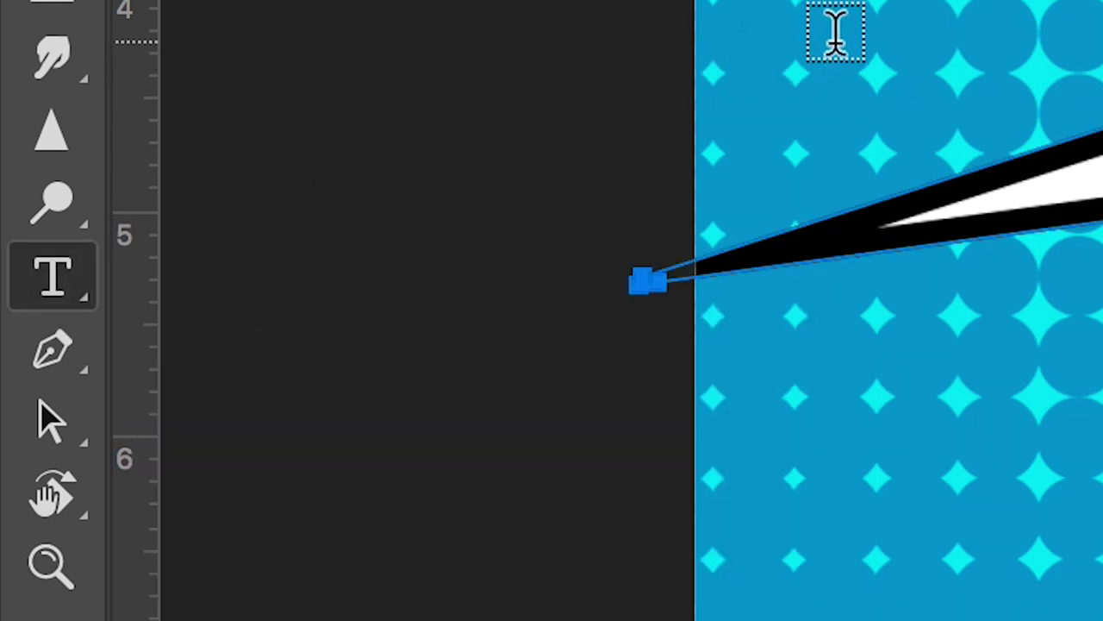
left_click(821, 44)
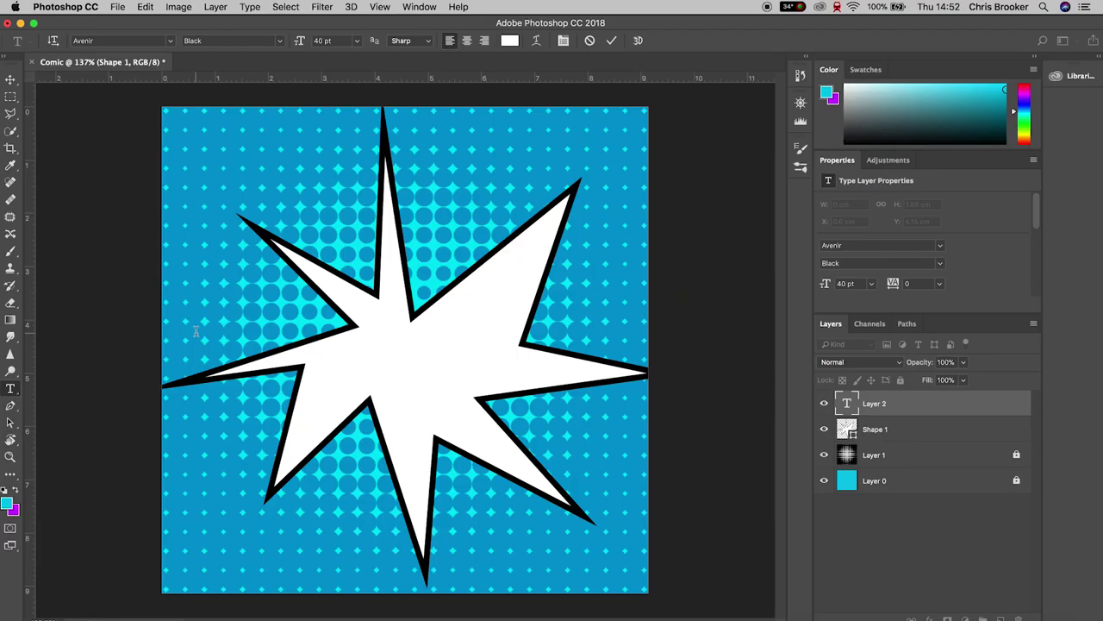
type("POW")
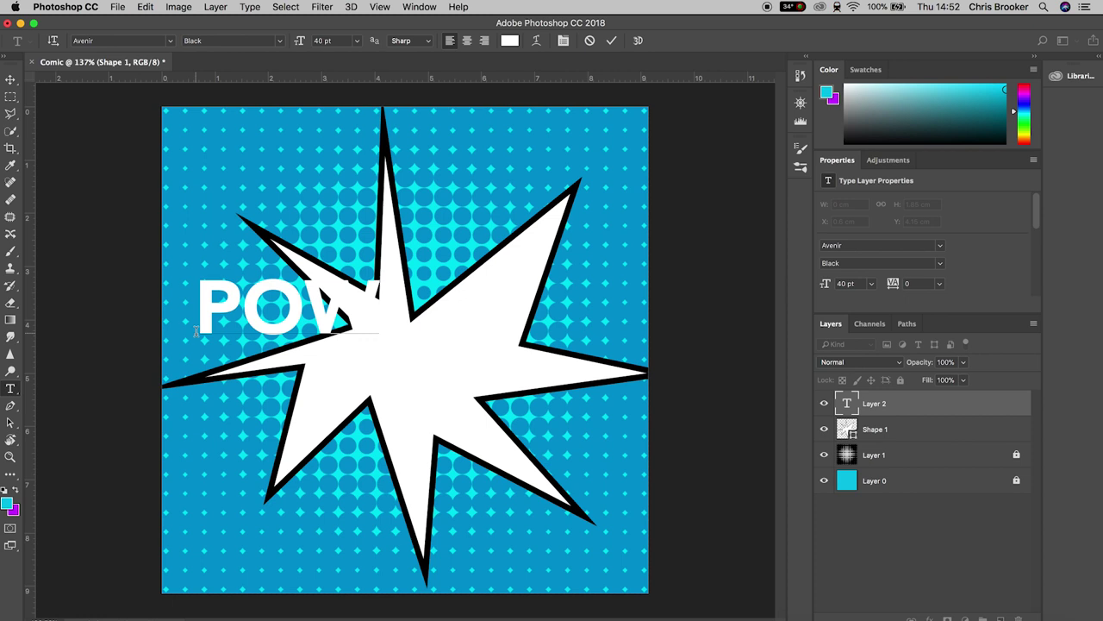
key("super+a")
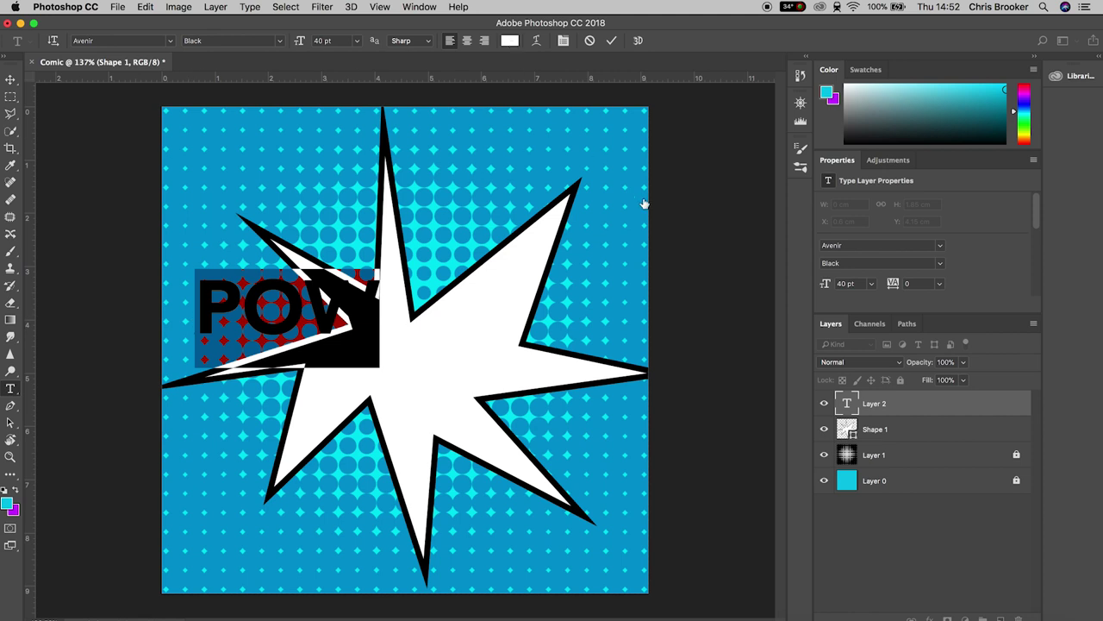
- Set the POW text colour to bright yellow fff600
left_click(511, 41)
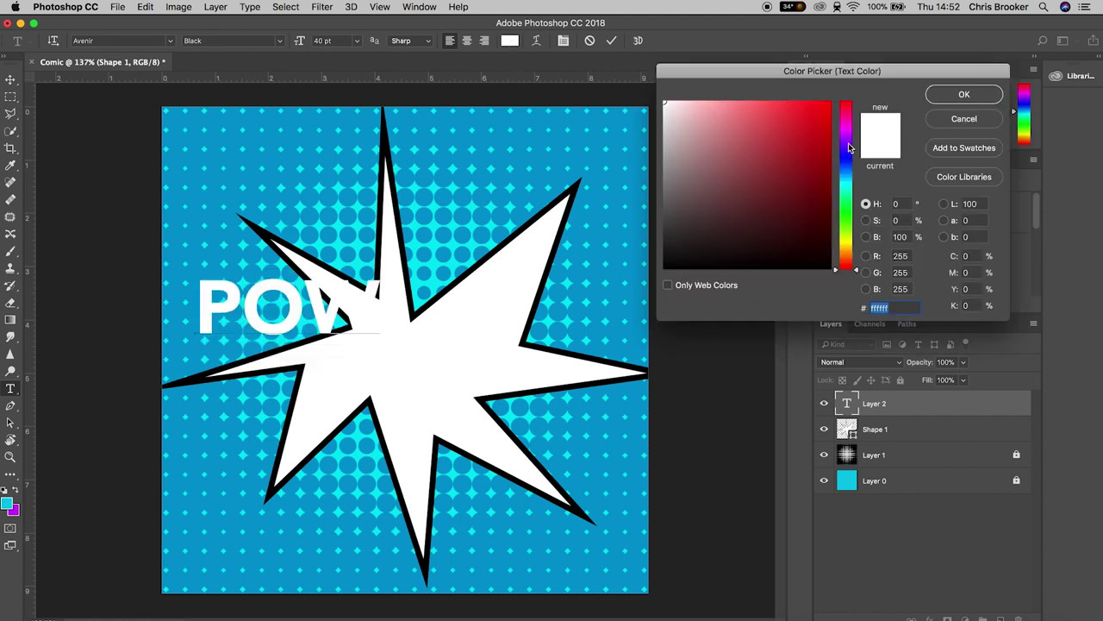
left_click_drag(852, 136, 851, 243)
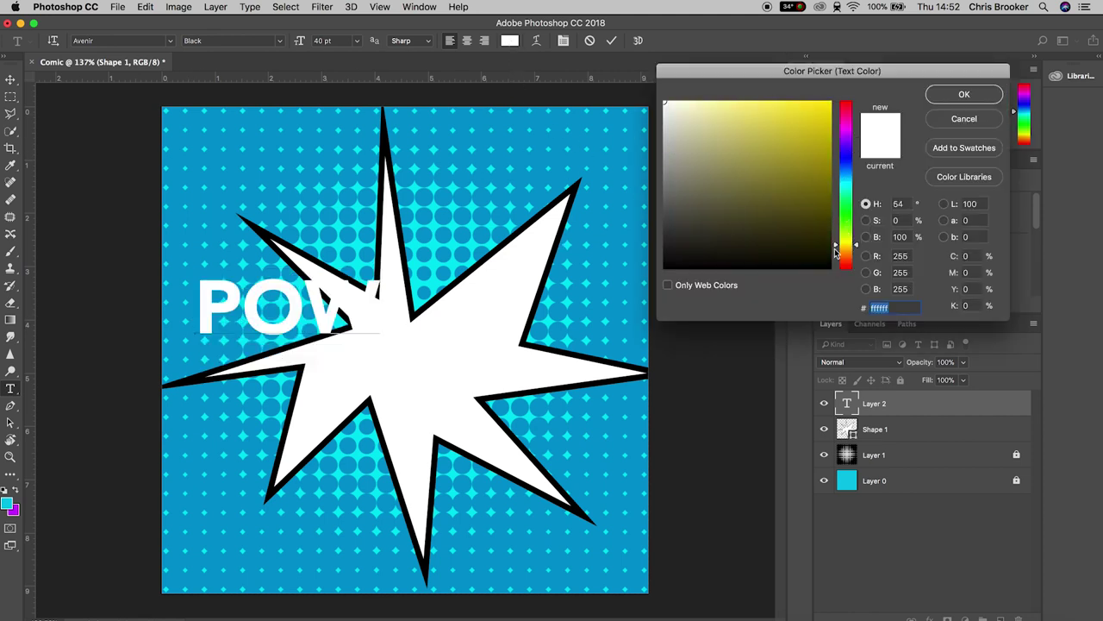
left_click_drag(830, 120, 846, 76)
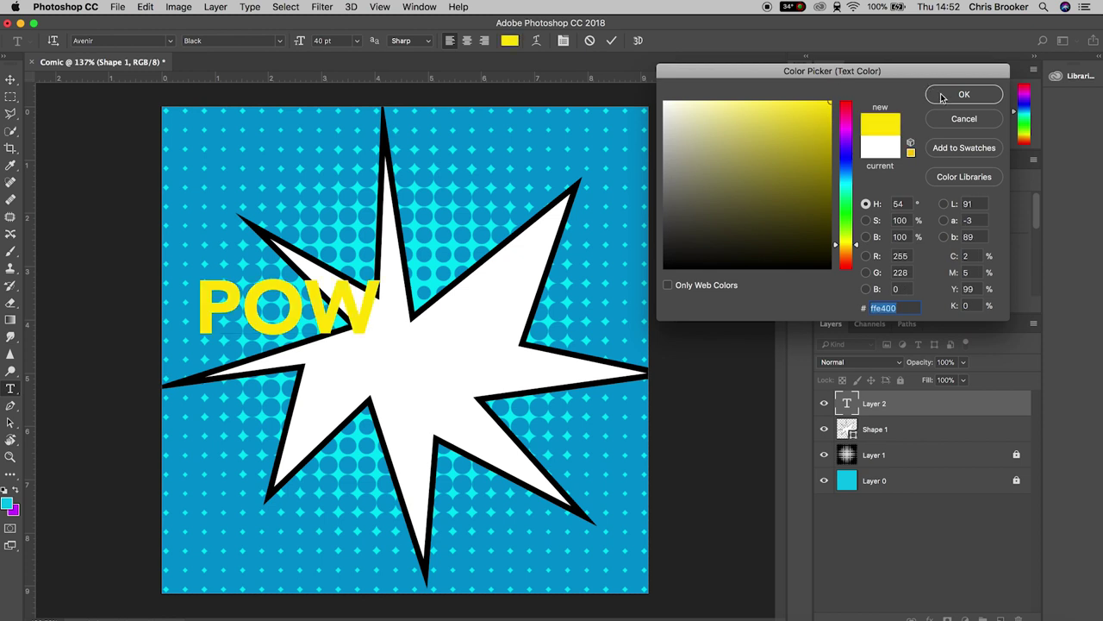
left_click(850, 243)
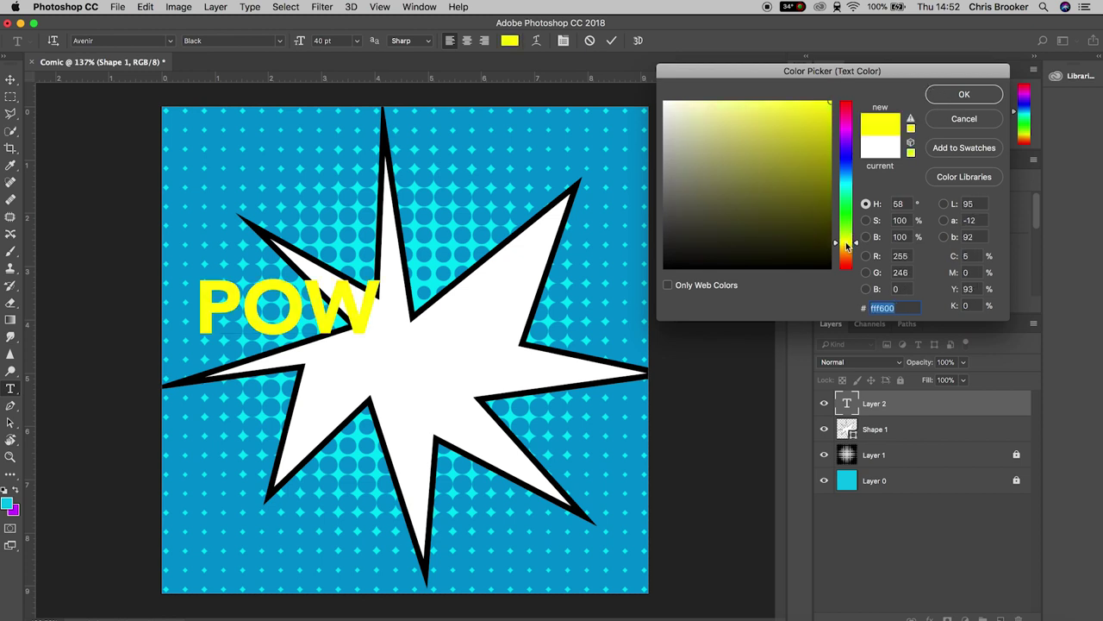
left_click(980, 99)
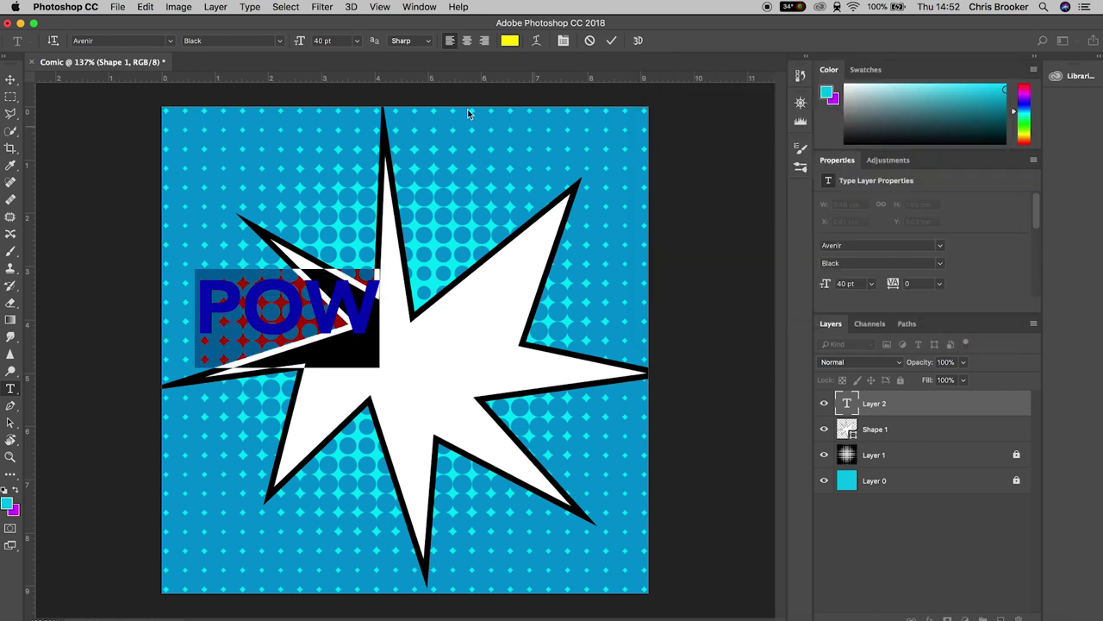
- Change the POW font to GoodDog Cool
left_click(171, 40)
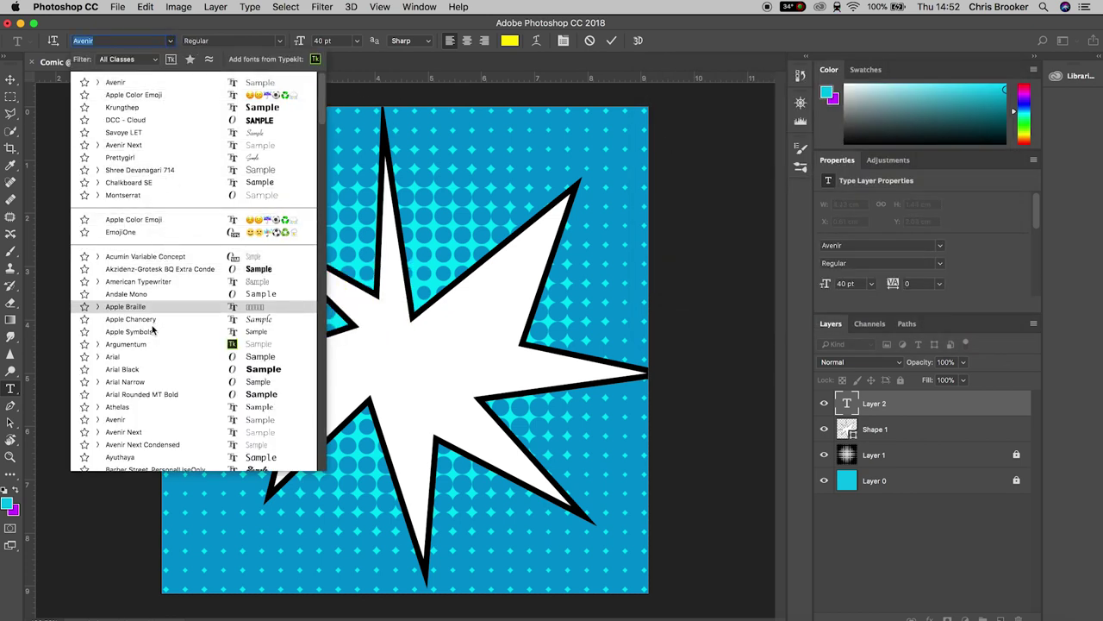
scroll(150, 344, "down", 3)
scroll(151, 347, "down", 2)
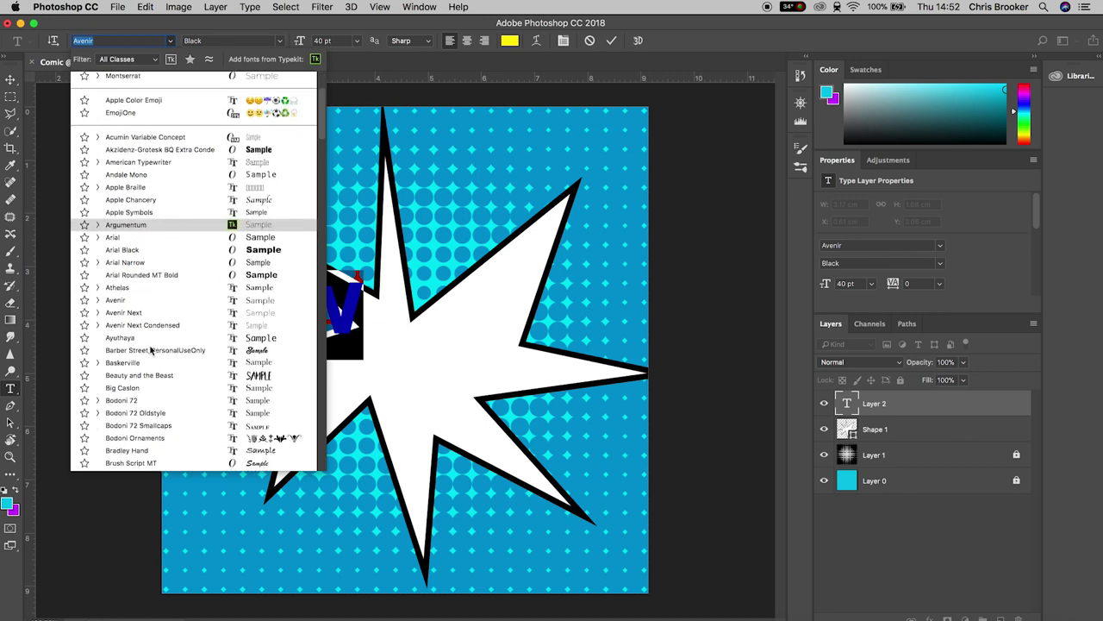
scroll(148, 354, "down", 8)
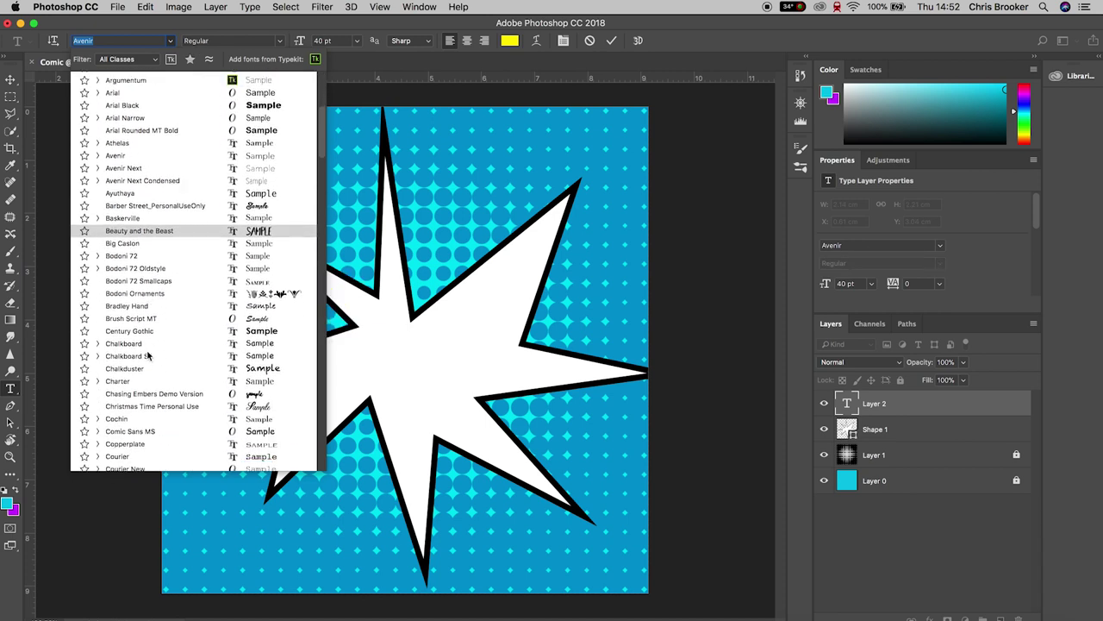
scroll(148, 354, "down", 3)
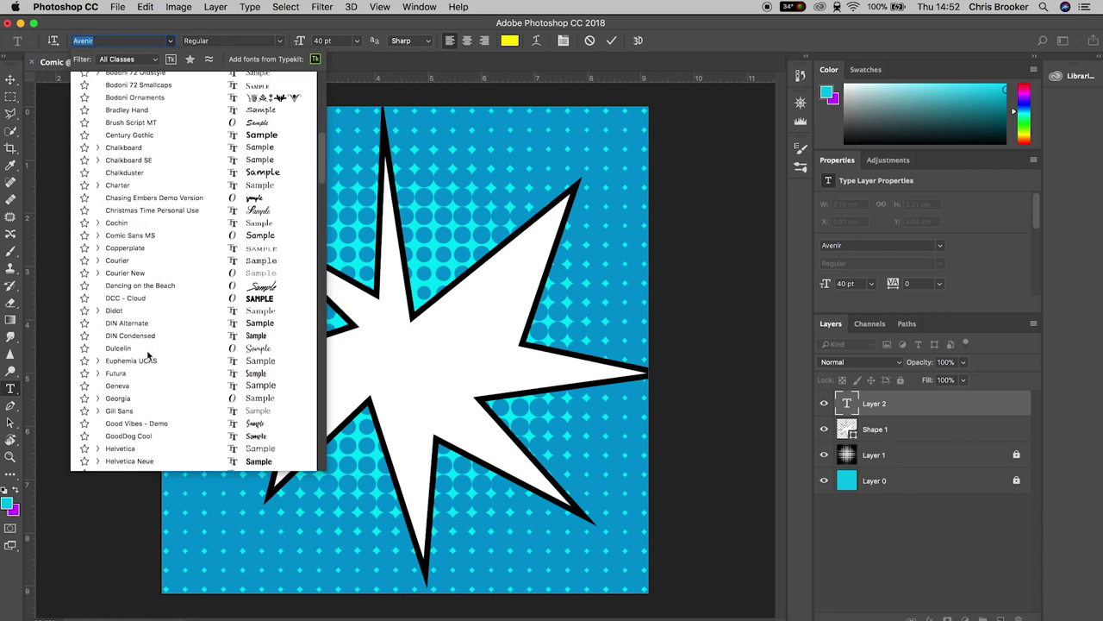
left_click(146, 339)
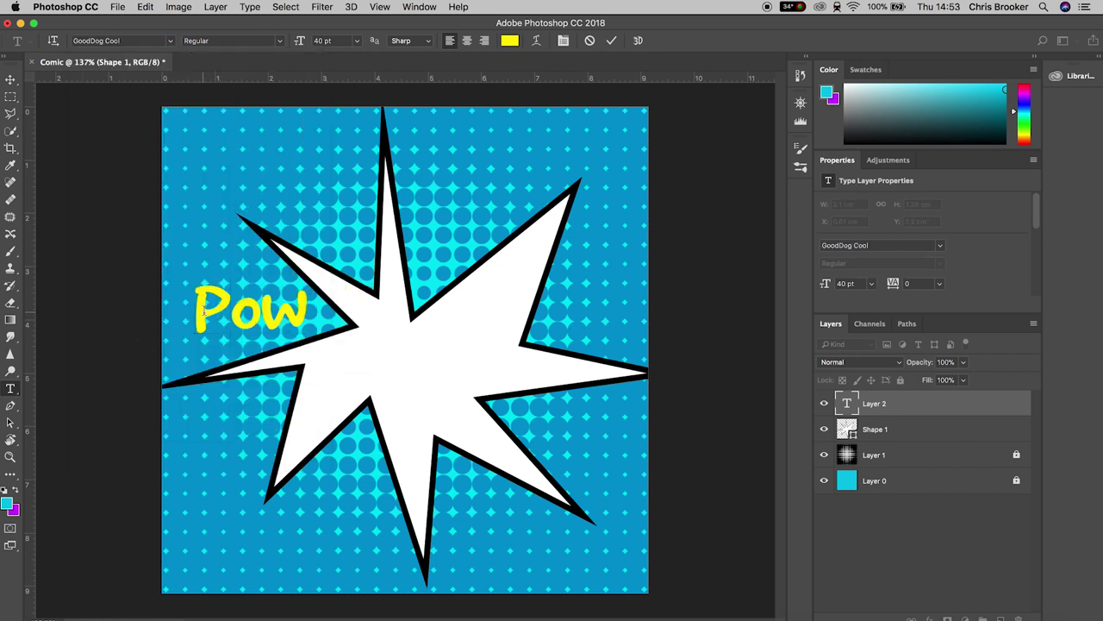
key("ctrl+Return")
- Centre POW on the starburst and enlarge it to 60 pt
key("v")
left_click_drag(269, 318, 495, 360)
left_click(11, 389)
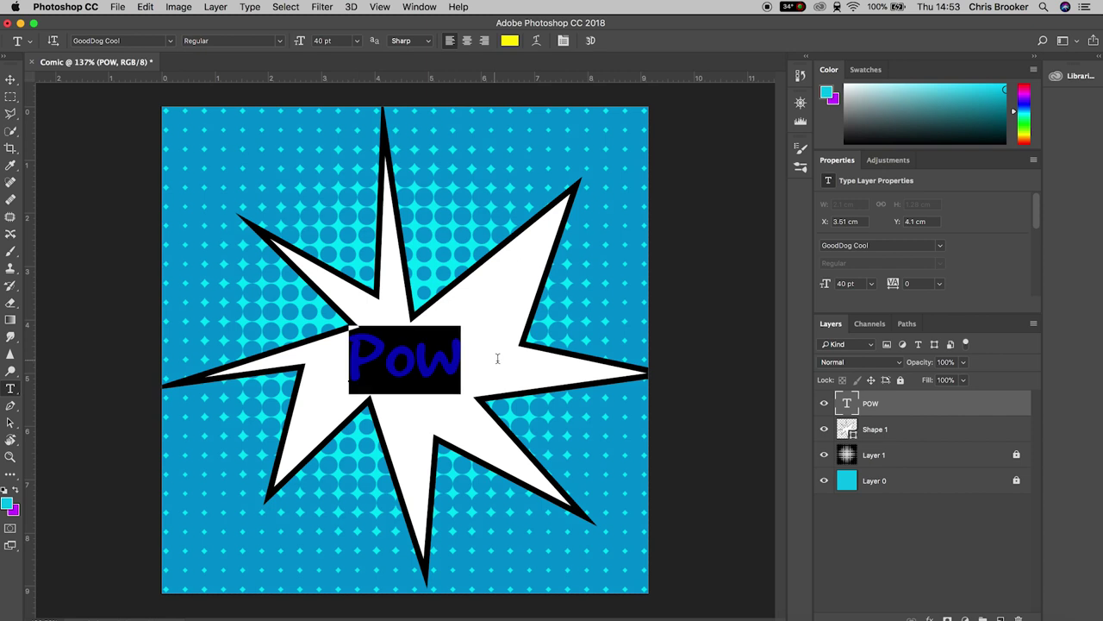
left_click(325, 41)
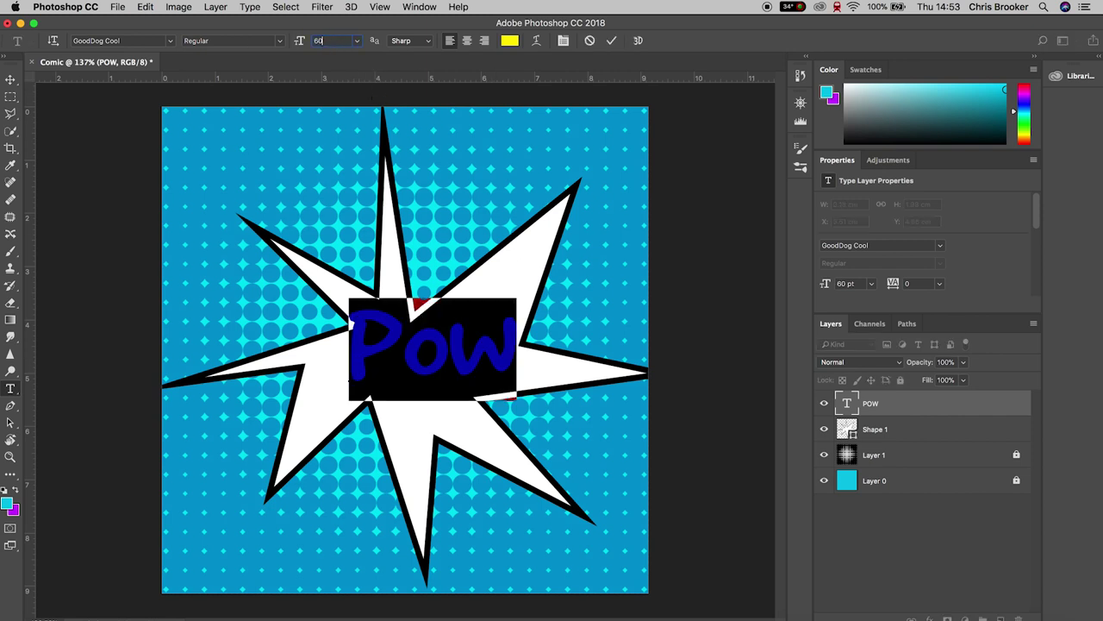
left_click(11, 80)
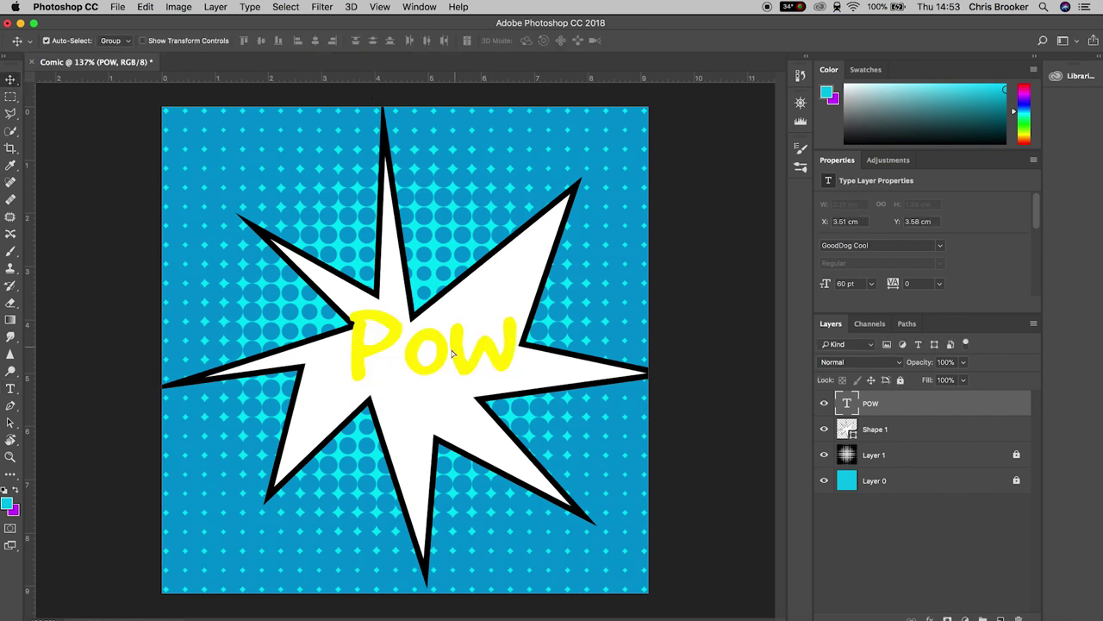
left_click_drag(452, 354, 434, 370)
- Tilt POW slightly counter-clockwise with Free Transform and fine-tune its position
key("ctrl+t")
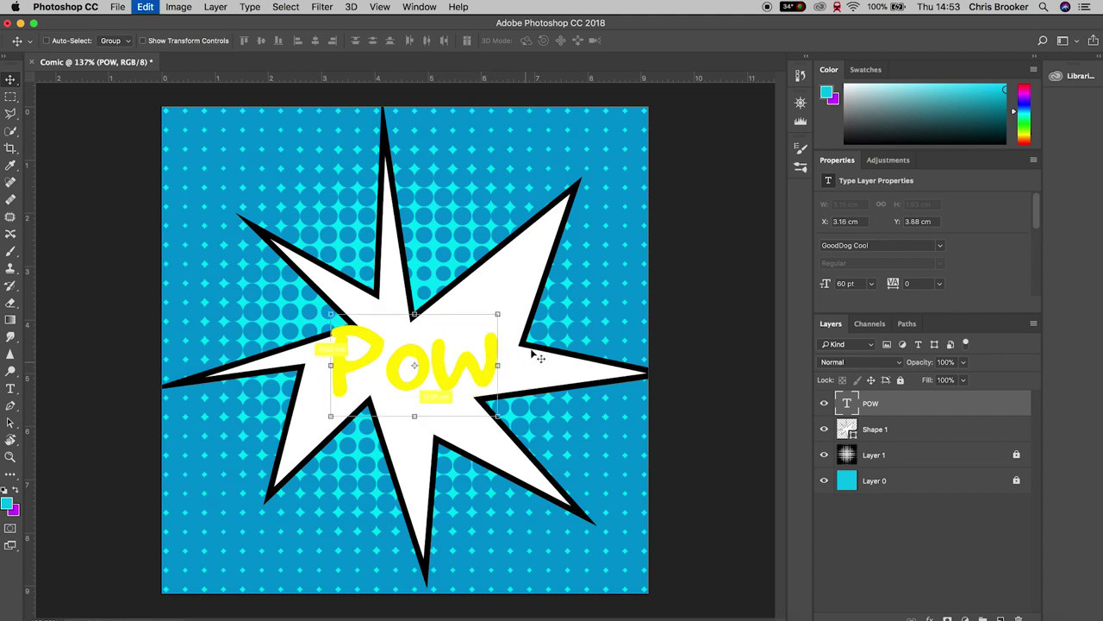
left_click_drag(507, 309, 509, 286)
left_click_drag(450, 364, 443, 357)
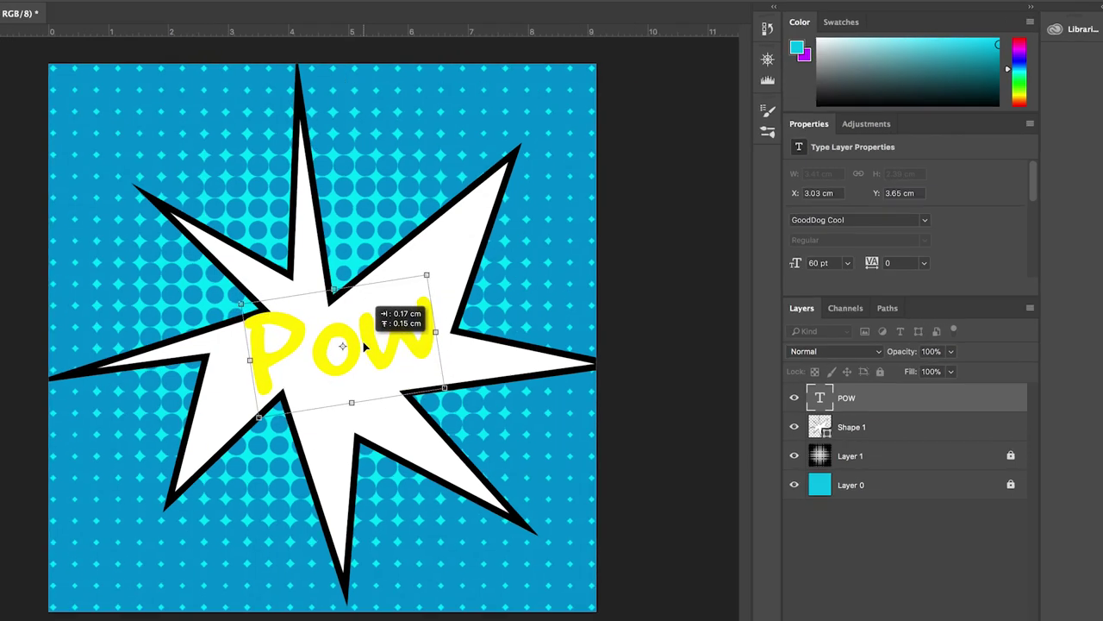
left_click_drag(364, 345, 375, 343)
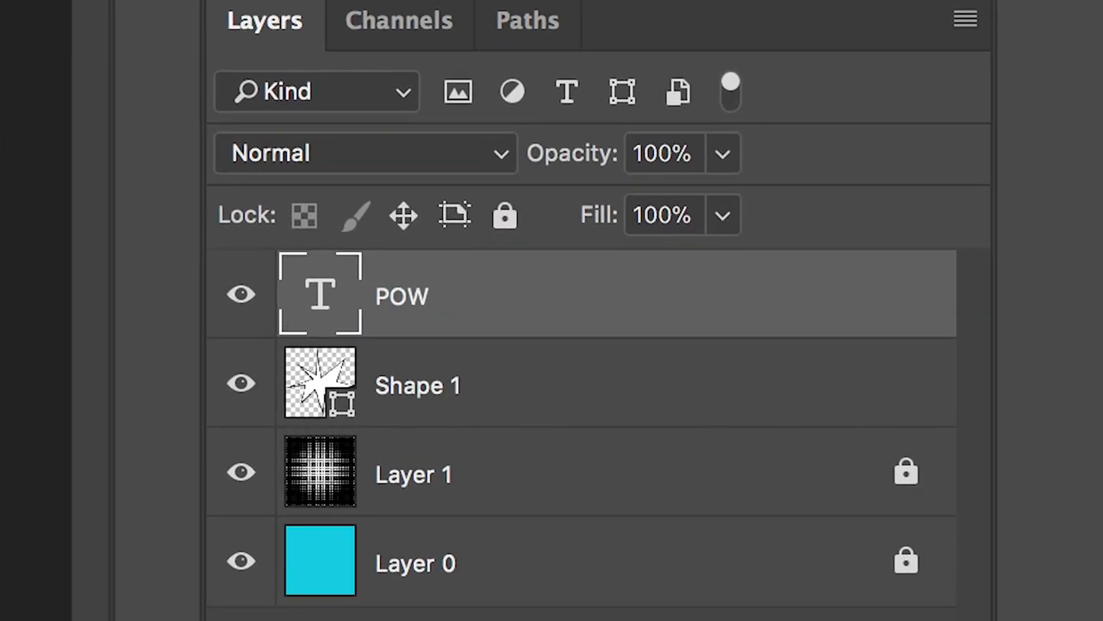
- Open Blending Options for the POW layer and enable Drop Shadow
right_click(329, 296)
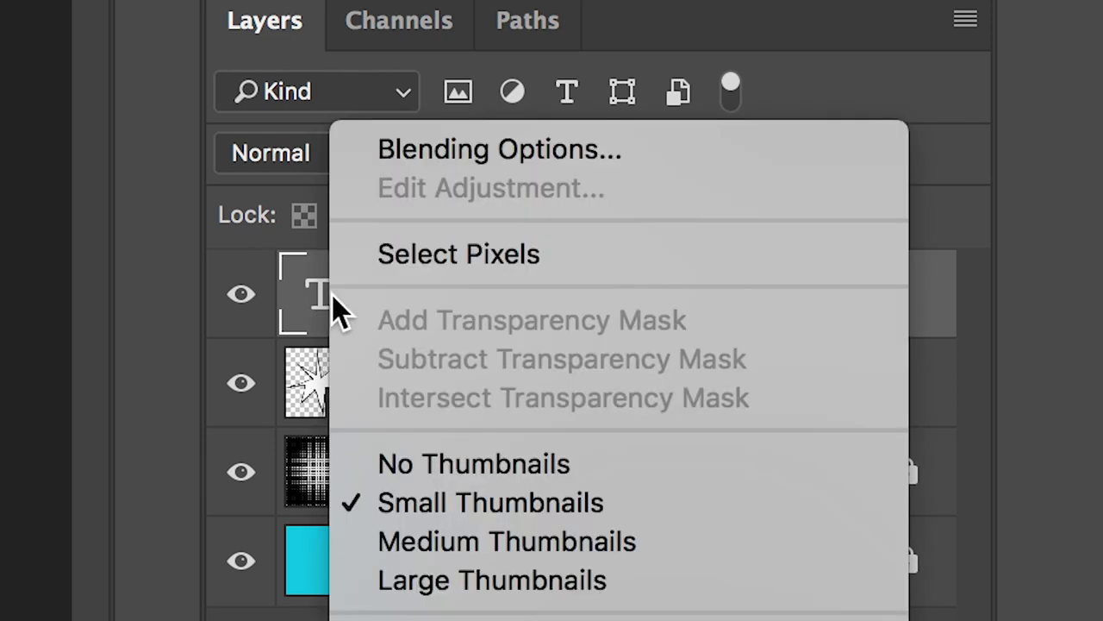
left_click(448, 156)
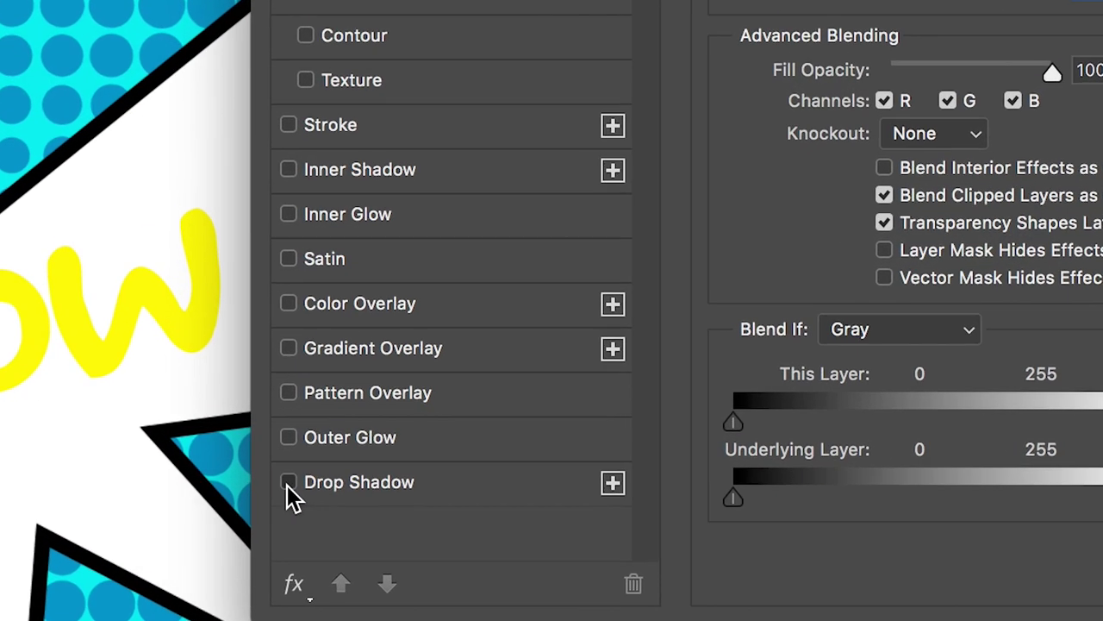
left_click(315, 462)
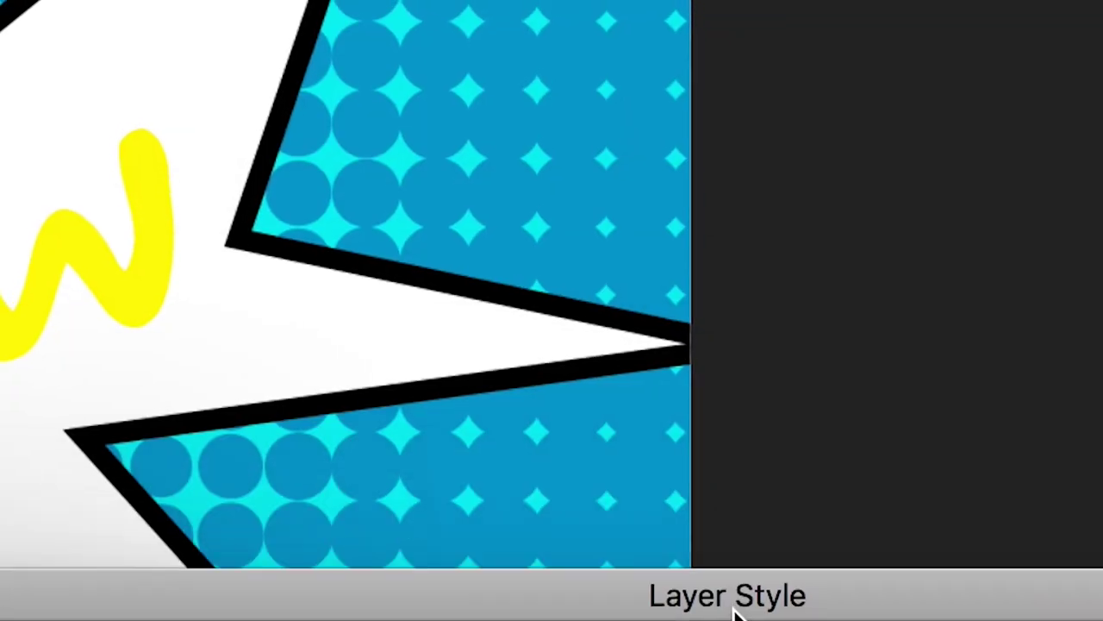
left_click_drag(734, 603, 879, 290)
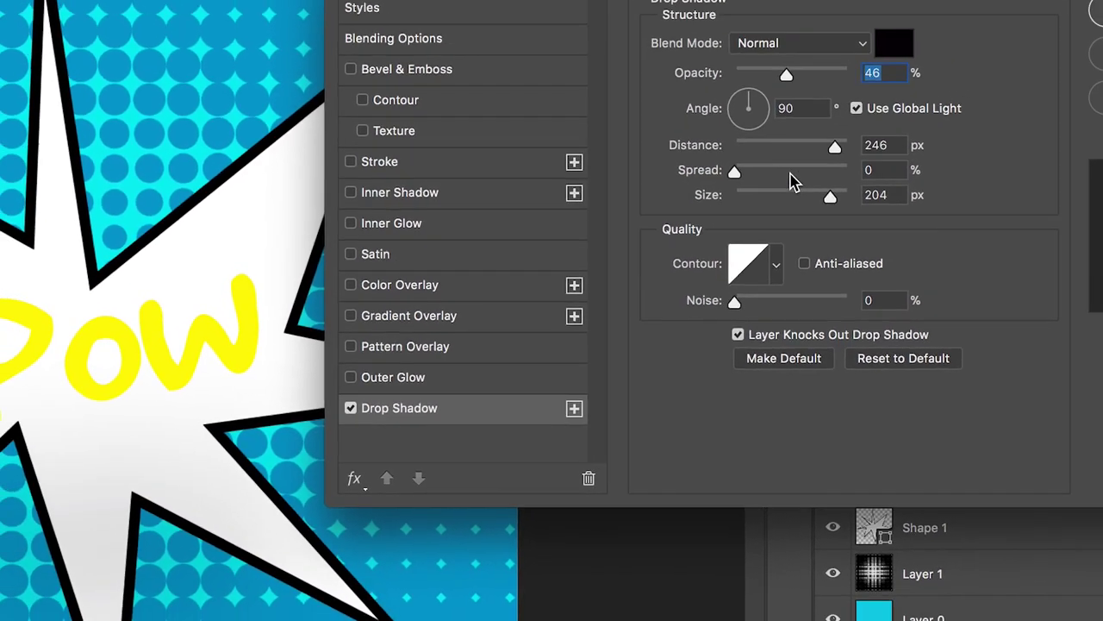
- Make the shadow 100% opacity, size 0, distance 17 px, angle 153°, spread 61%
left_click(789, 172)
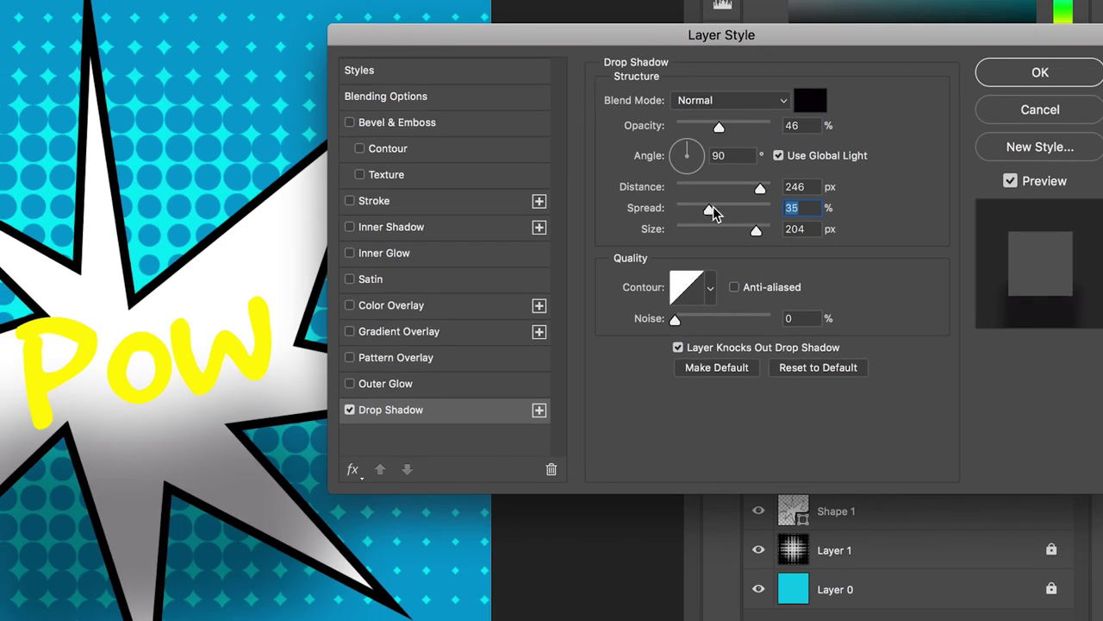
left_click_drag(713, 207, 717, 209)
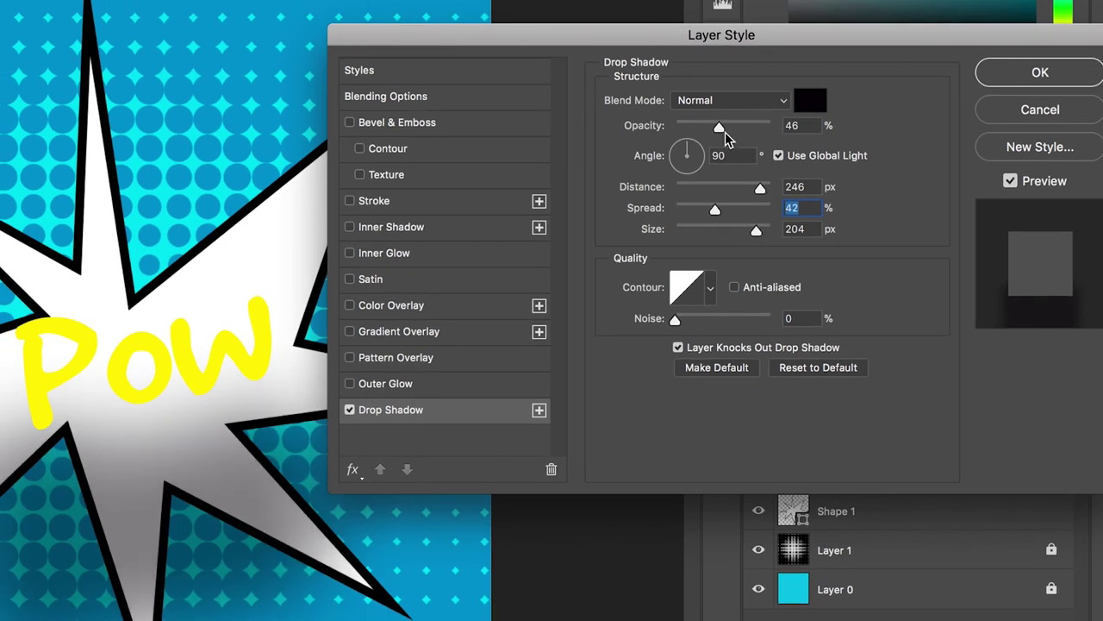
left_click_drag(719, 127, 787, 126)
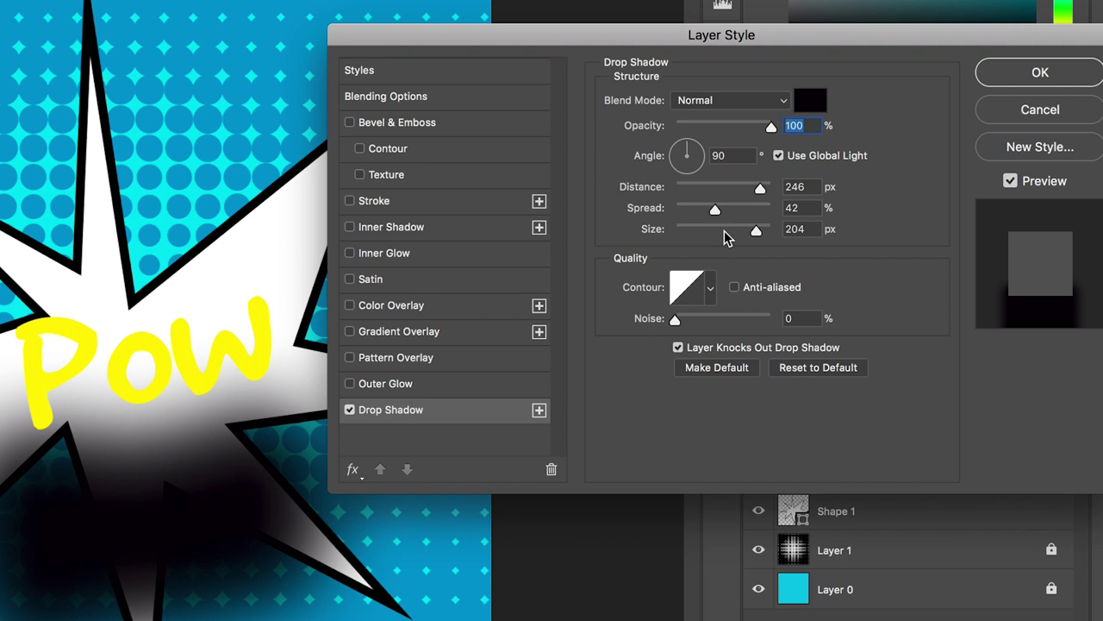
left_click_drag(756, 231, 675, 237)
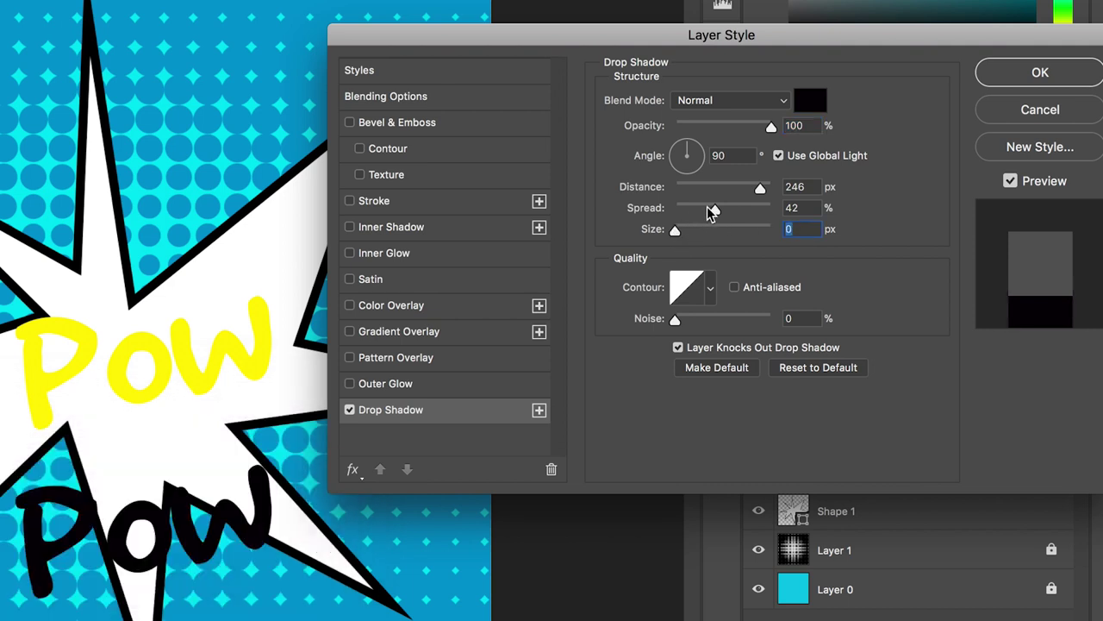
left_click_drag(695, 194, 666, 145)
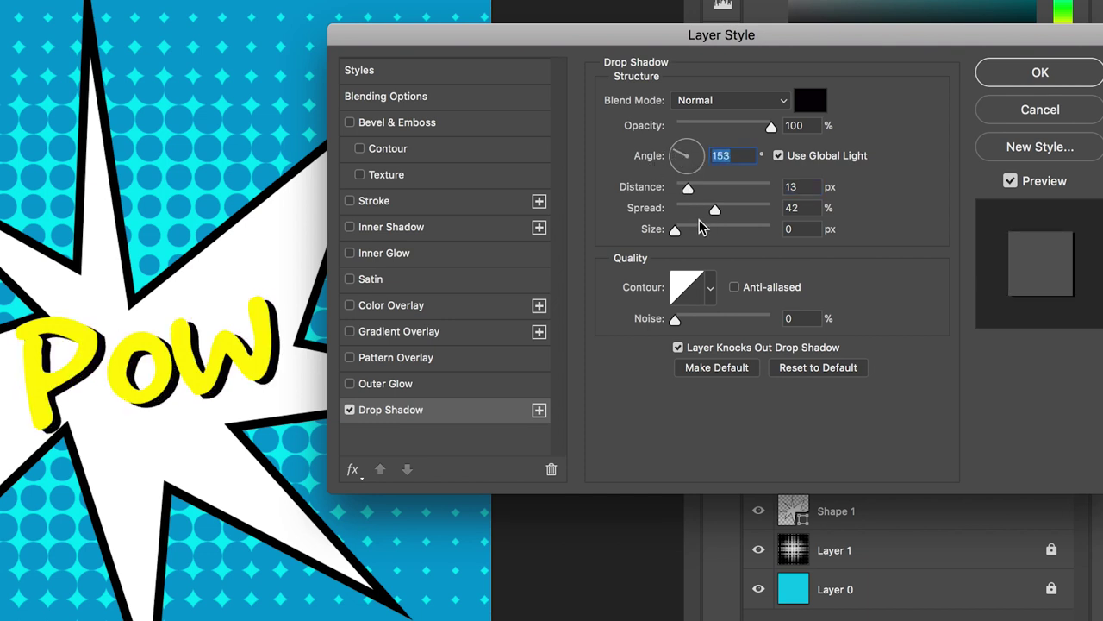
left_click_drag(688, 188, 693, 187)
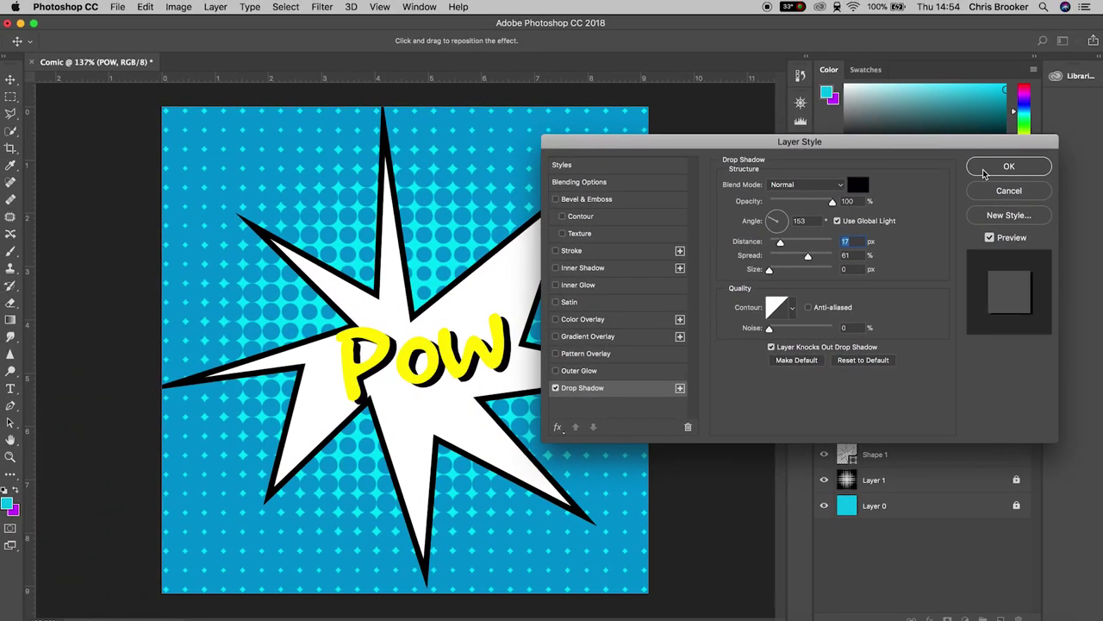
left_click(1000, 140)
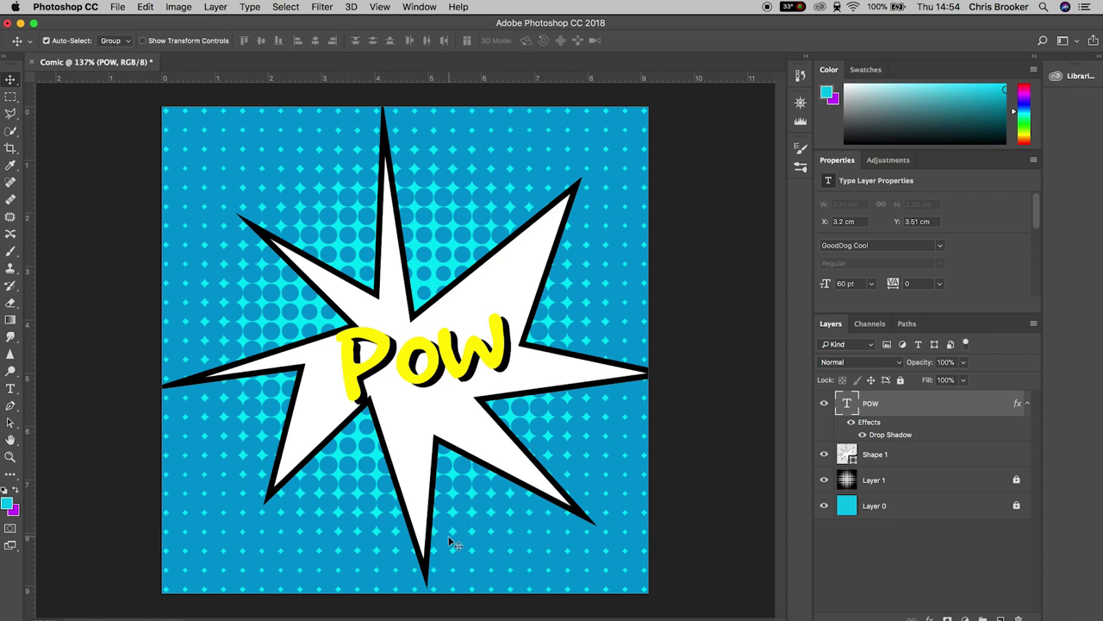
- Nudge POW slightly left to X 3.04 cm and reselect the Shape 1 layer
left_click_drag(437, 364, 427, 361)
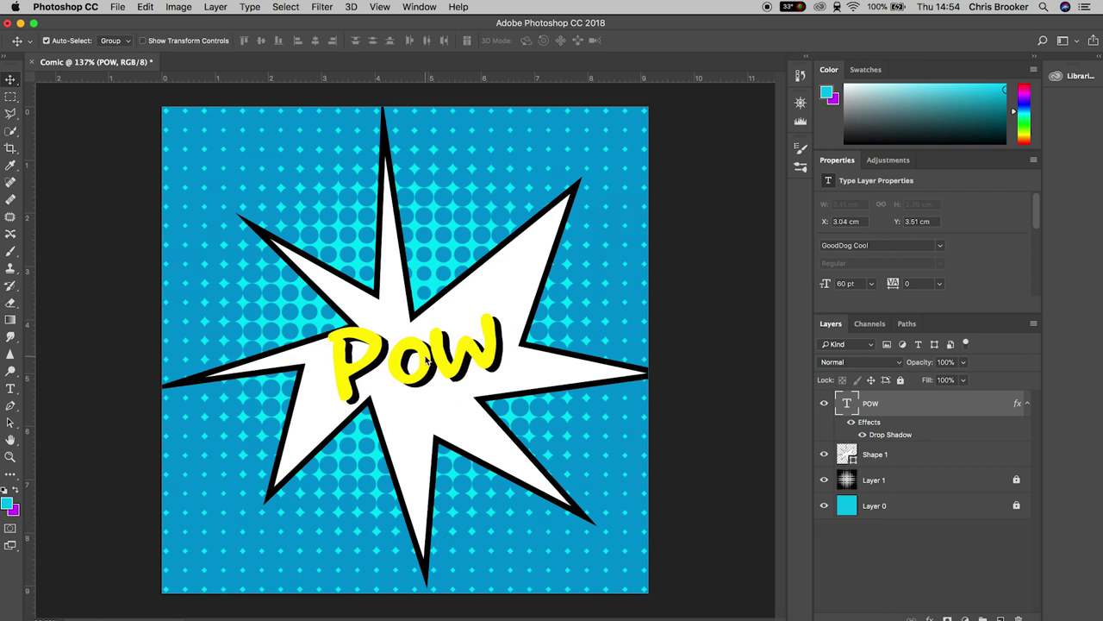
left_click(917, 455)
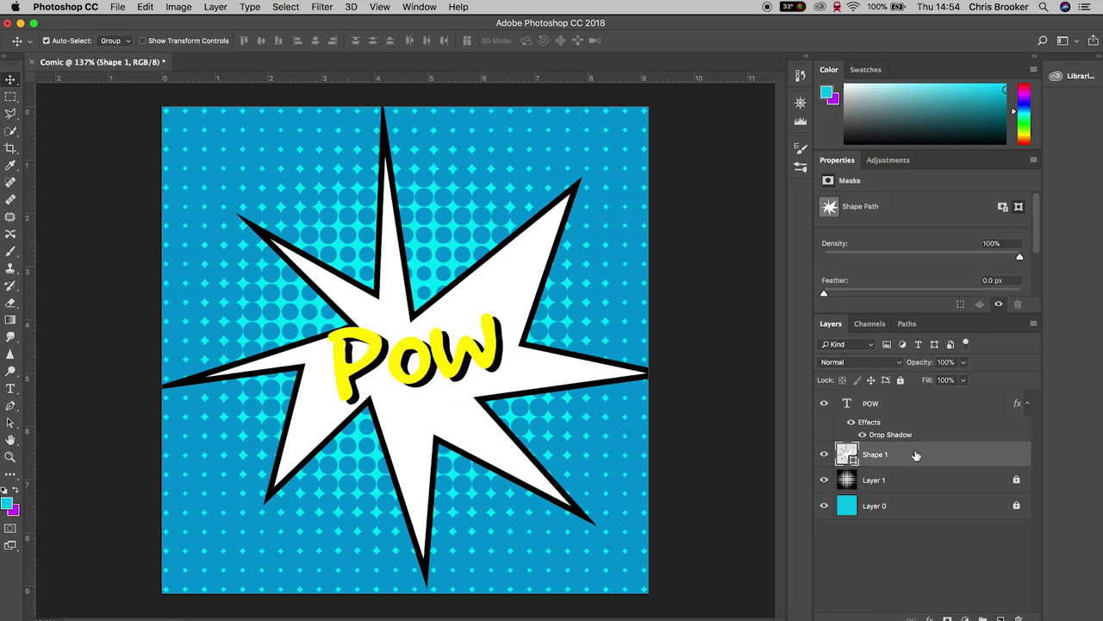
left_click(915, 409)
left_click(901, 456)
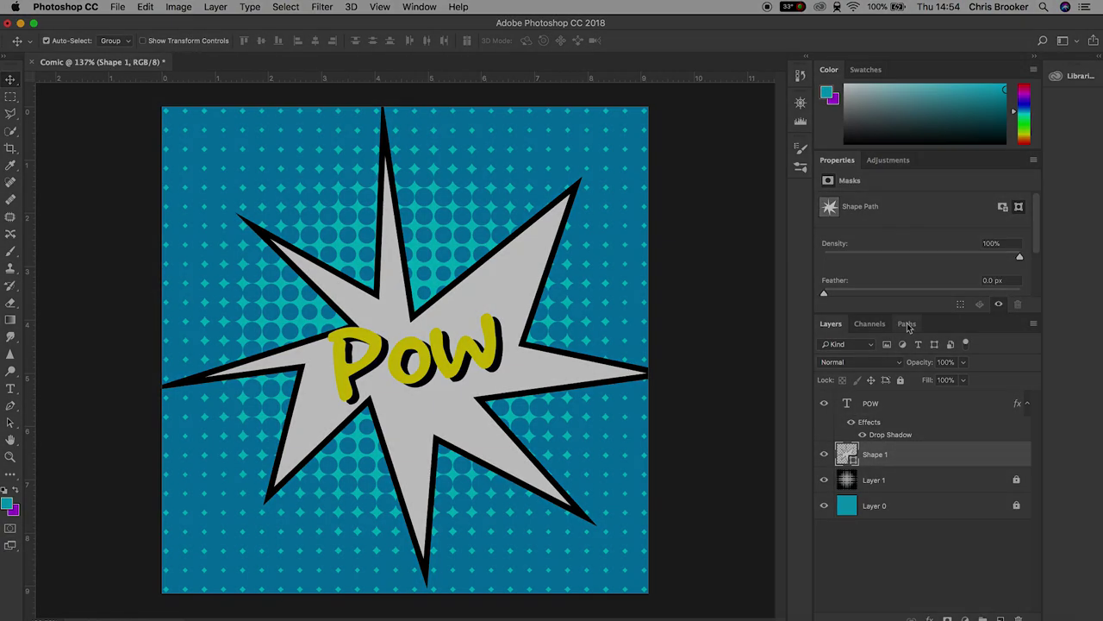